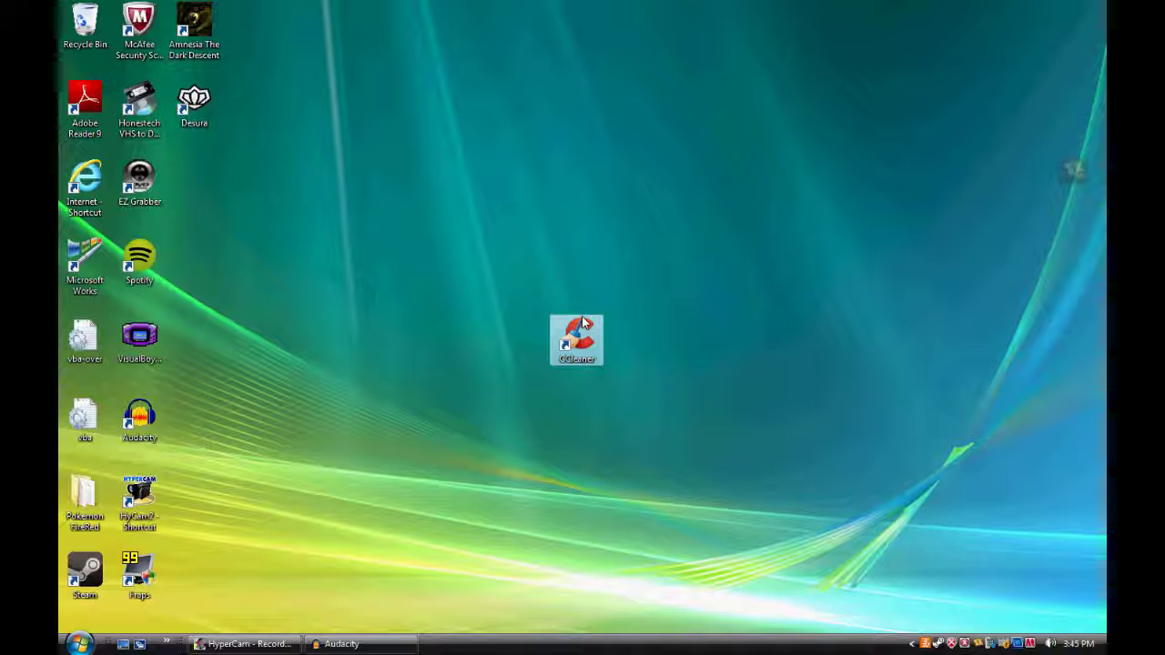
drag(585, 331, 686, 264)
drag(686, 264, 574, 351)
click(901, 425)
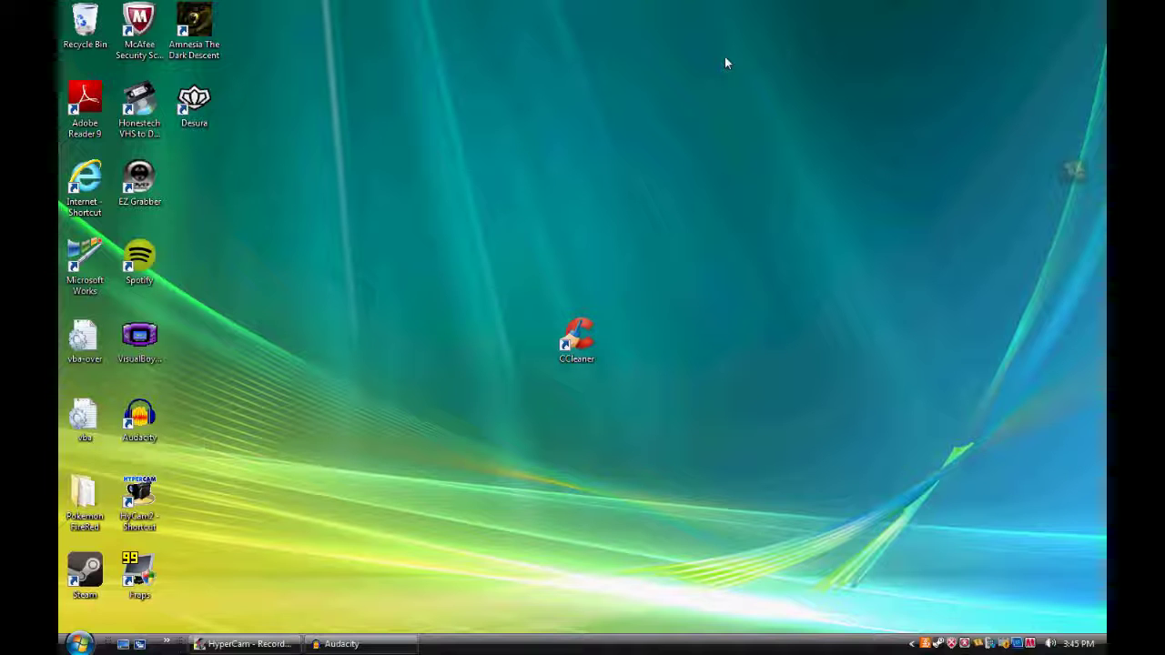
click(576, 337)
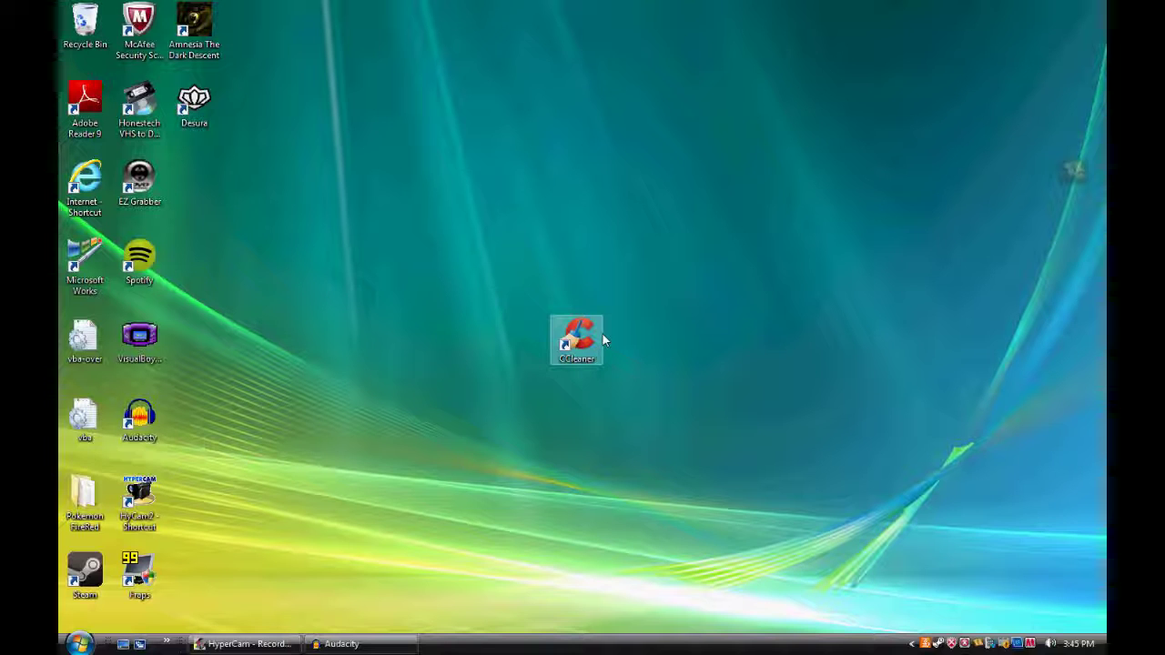
drag(602, 335, 594, 310)
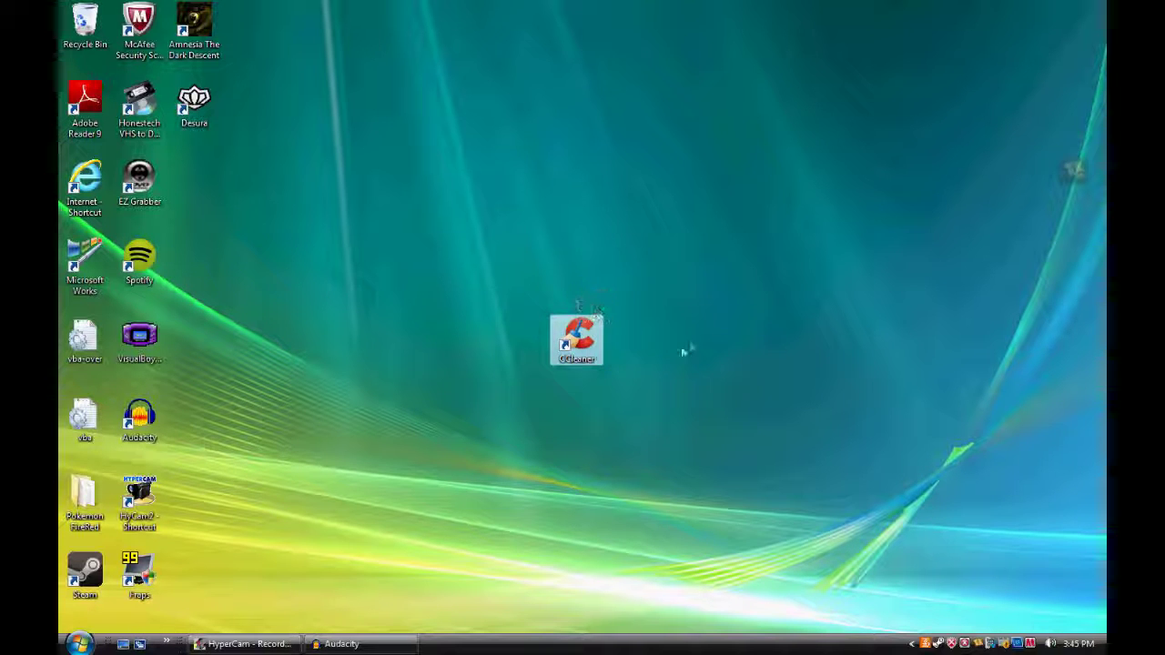
click(683, 347)
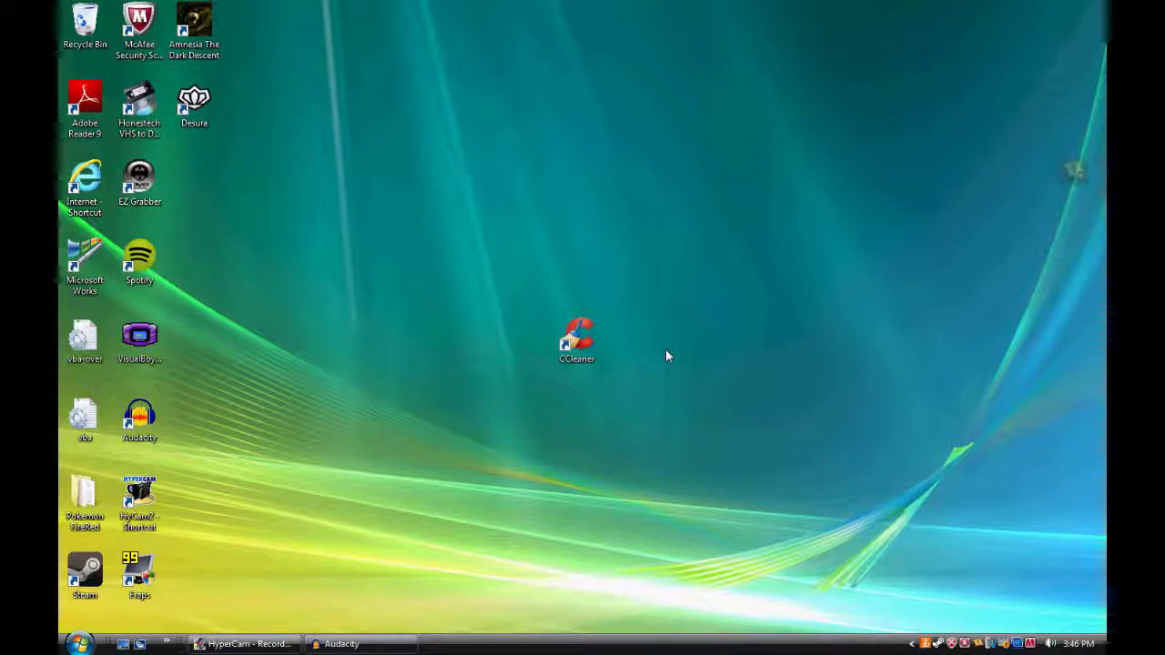
drag(593, 353, 578, 335)
click(665, 357)
click(746, 362)
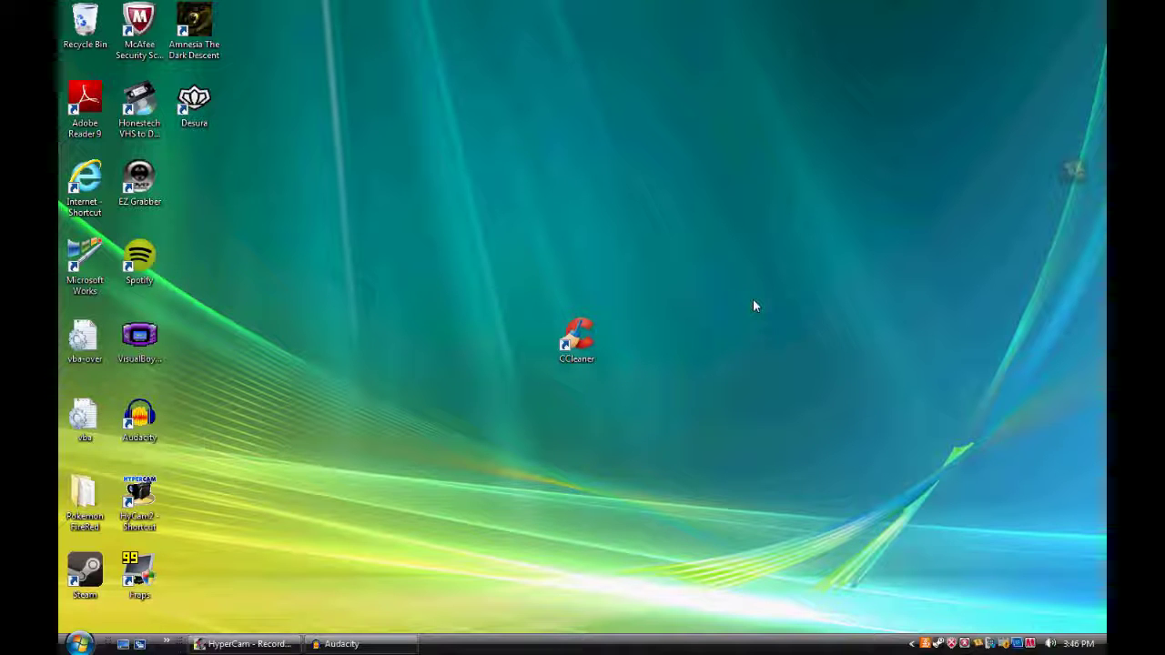
drag(846, 405, 844, 13)
click(575, 339)
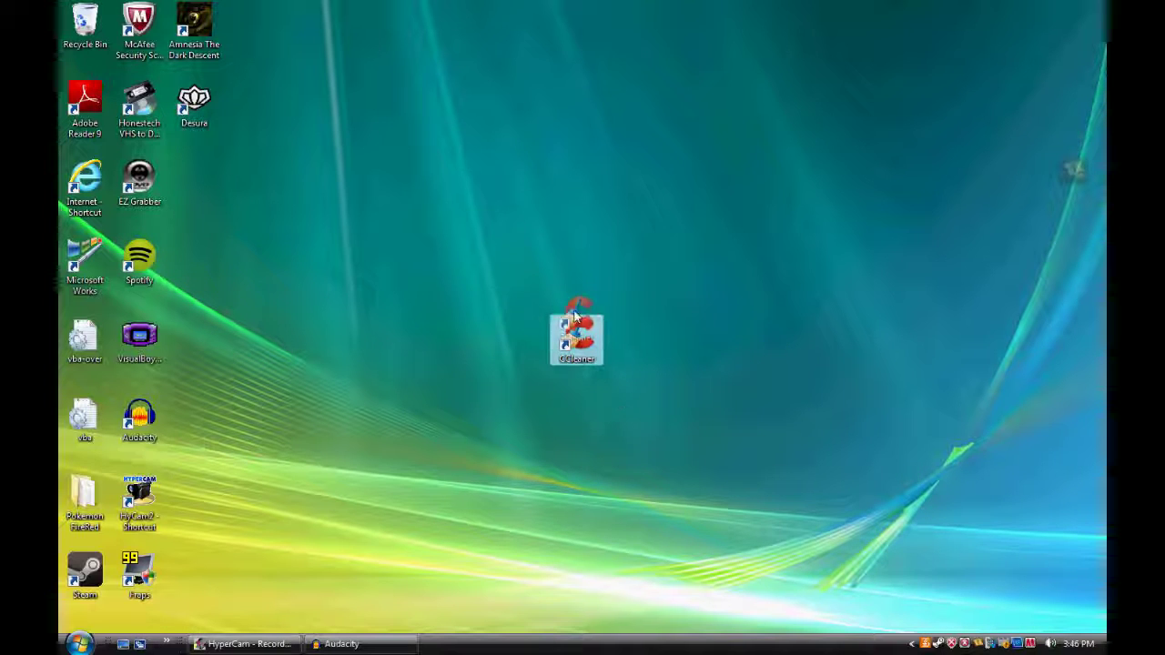
click(688, 364)
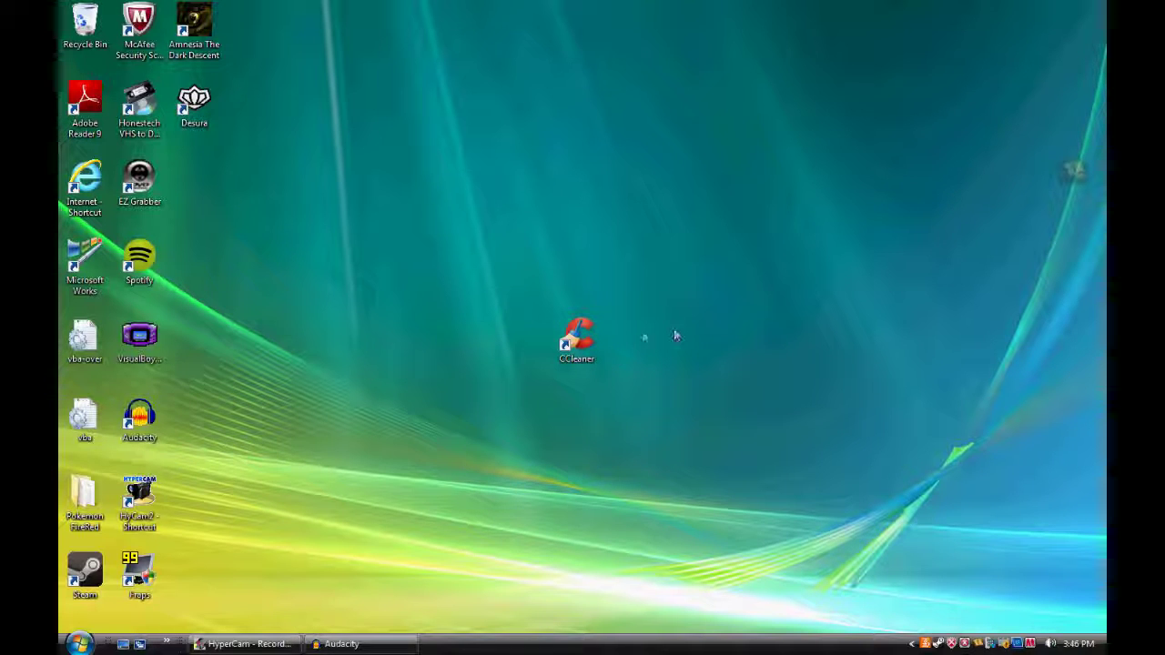
Launch CCleaner from its desktop shortcut and decline the intelligent cookie scan.
click(568, 349)
double_click(567, 349)
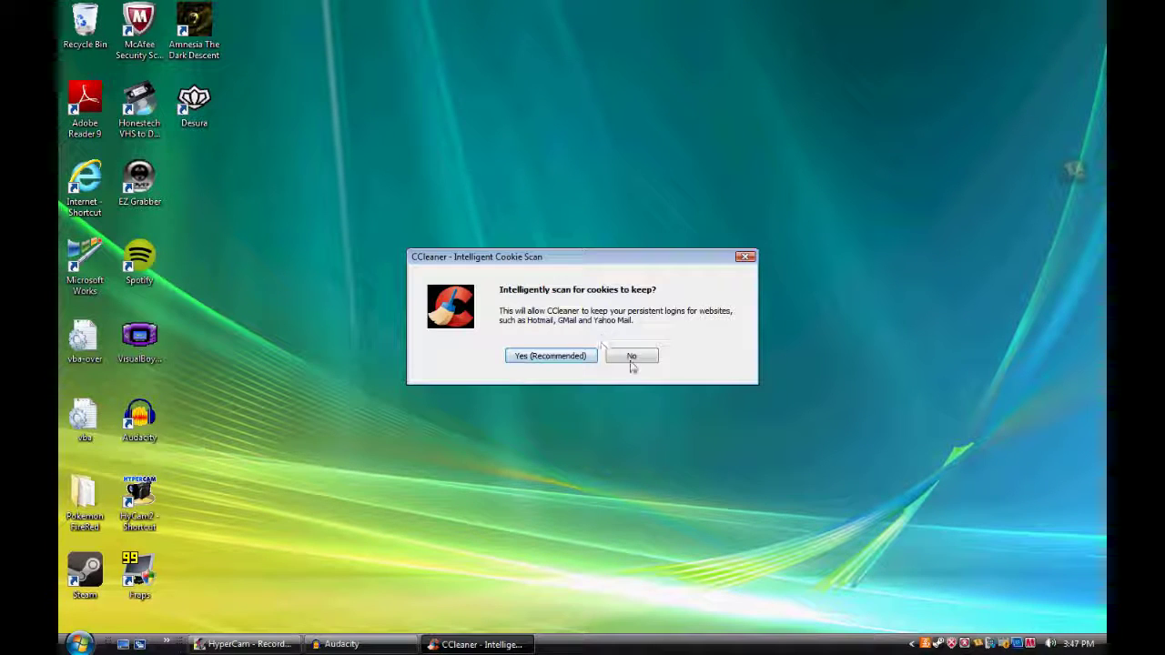
drag(549, 257, 546, 252)
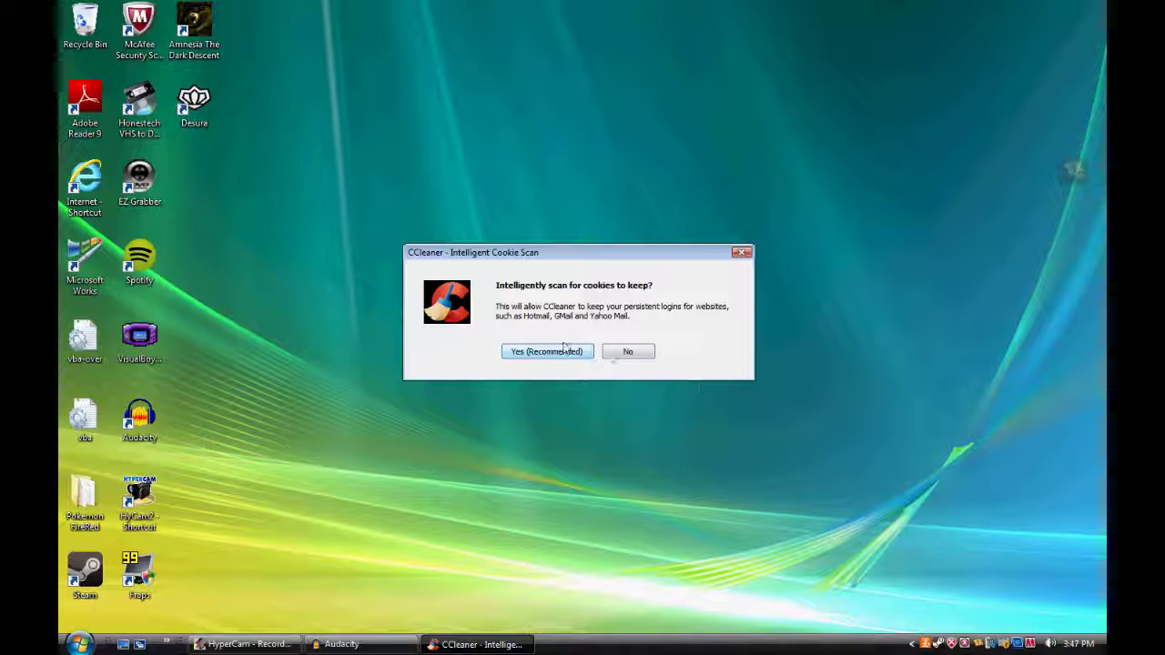
click(619, 352)
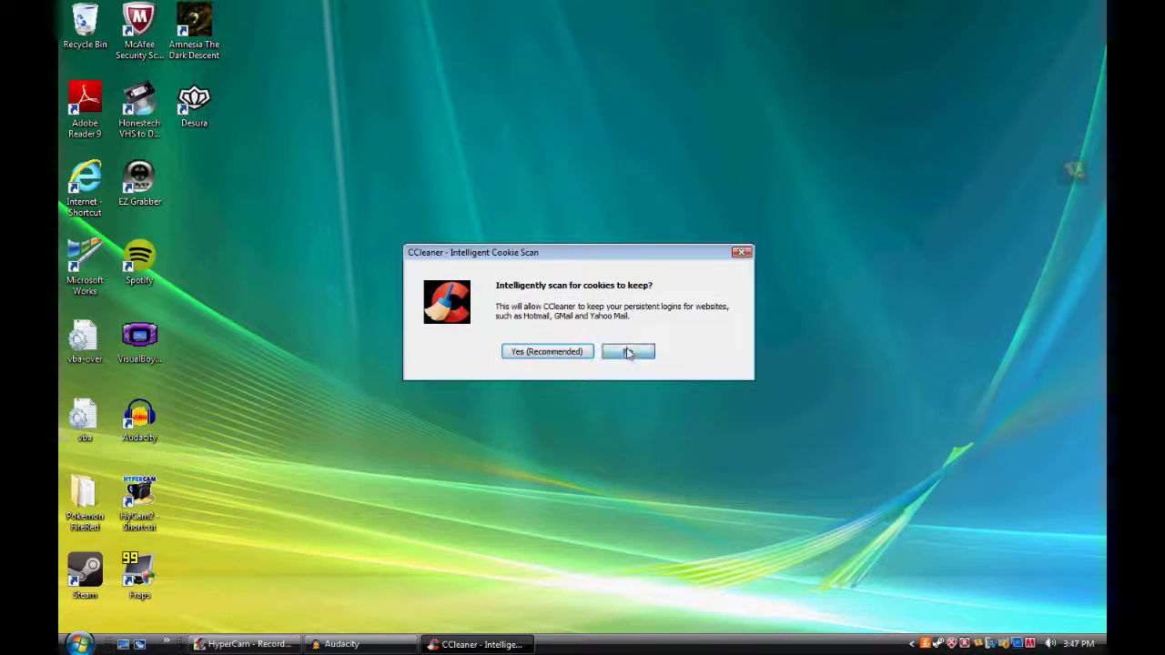
Maximize the CCleaner window so the full list of cleaning options fits on screen.
scroll(544, 296, down, 3)
scroll(532, 309, up, 3)
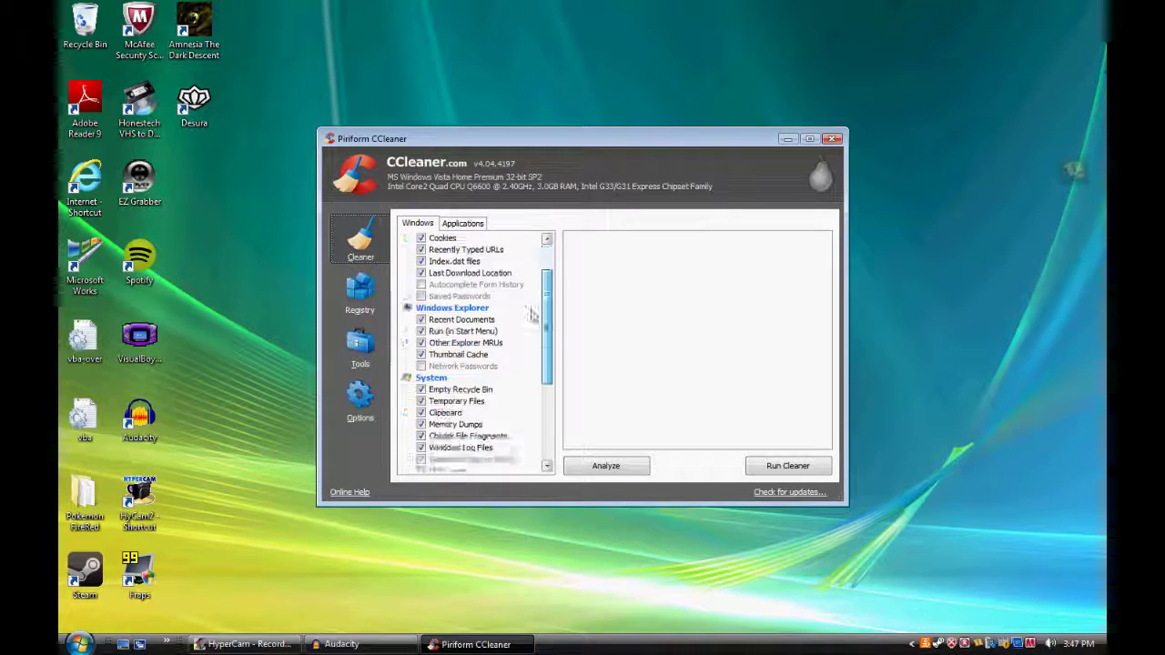
drag(501, 140, 469, 132)
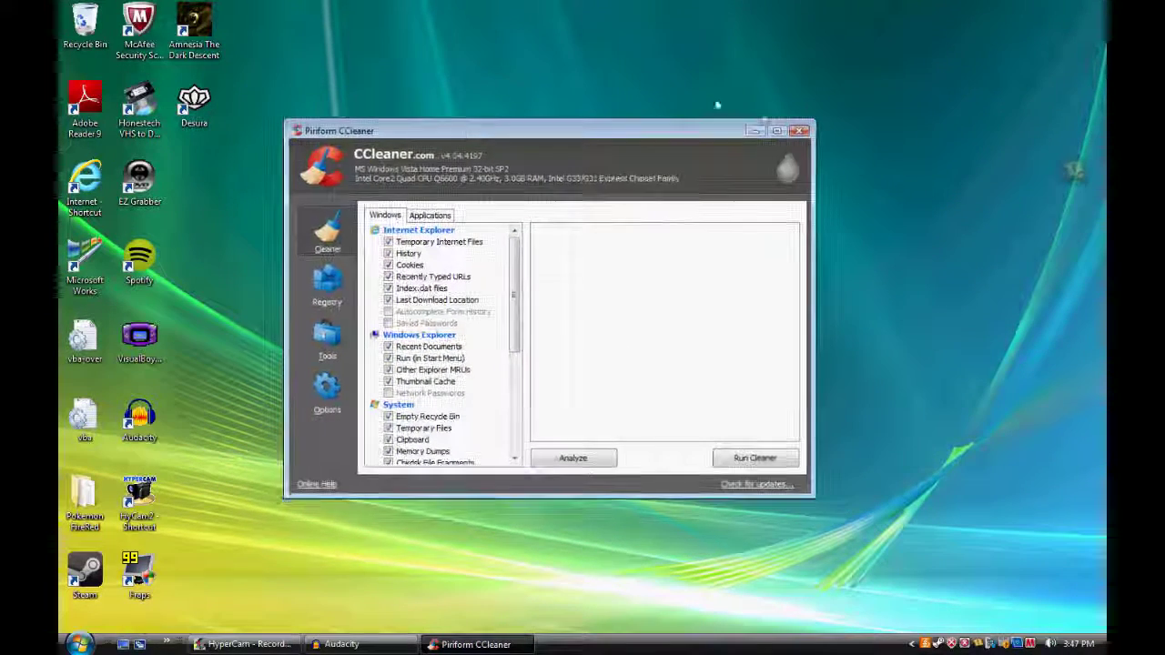
click(783, 134)
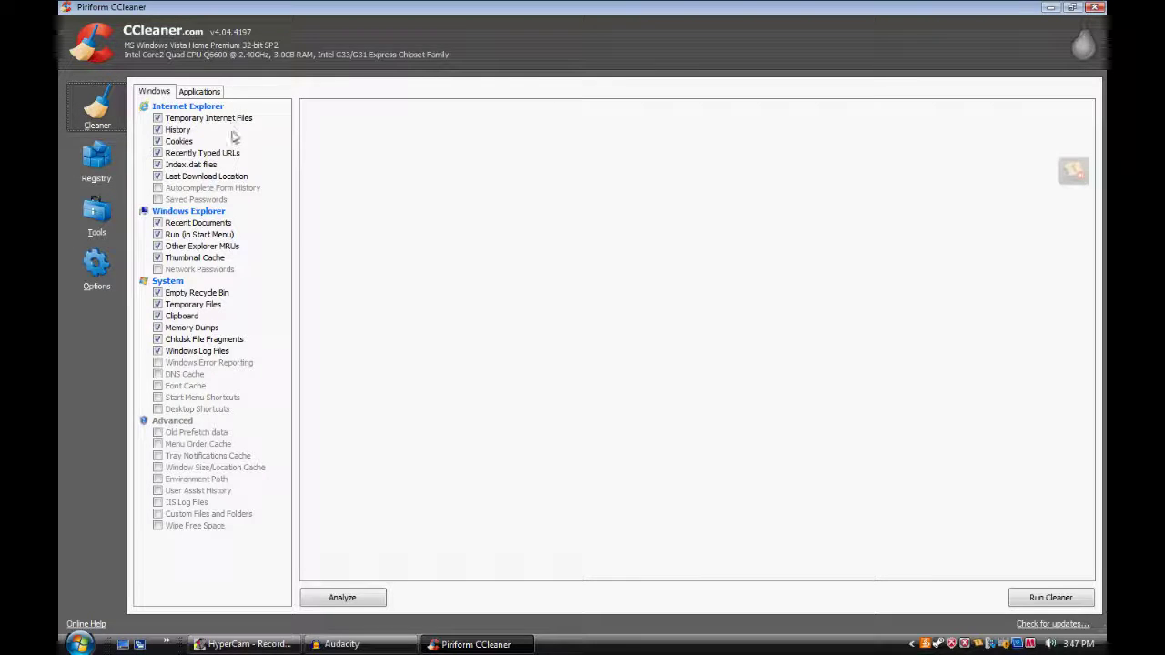
Review the cleaning options offered for Windows and for installed applications.
click(210, 92)
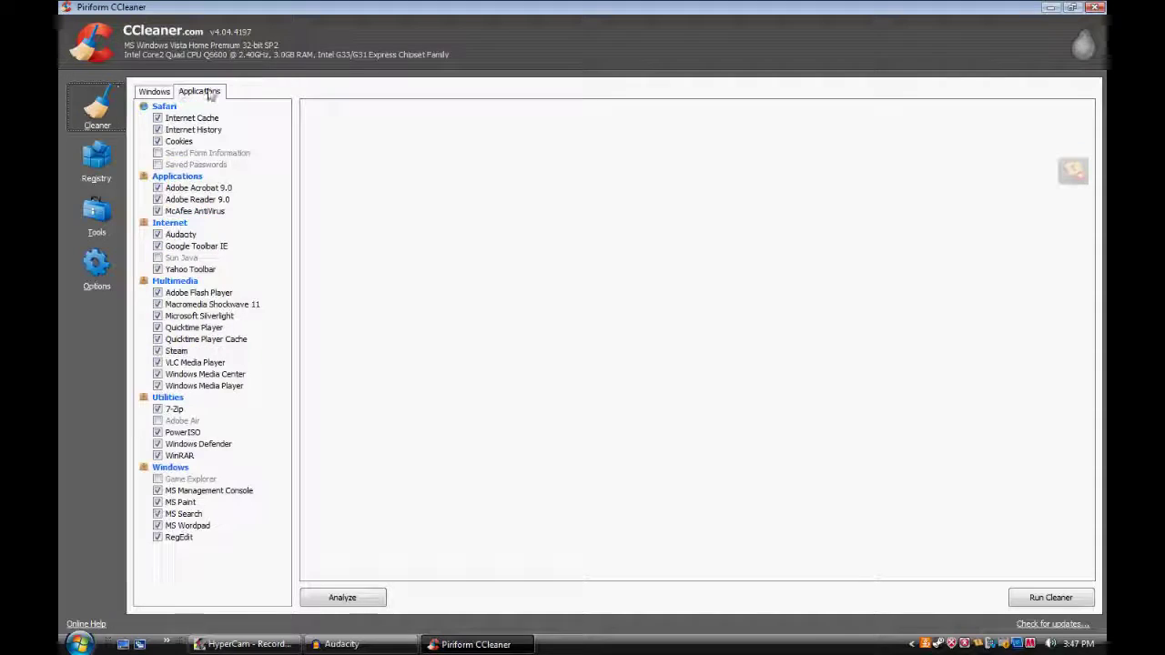
click(148, 93)
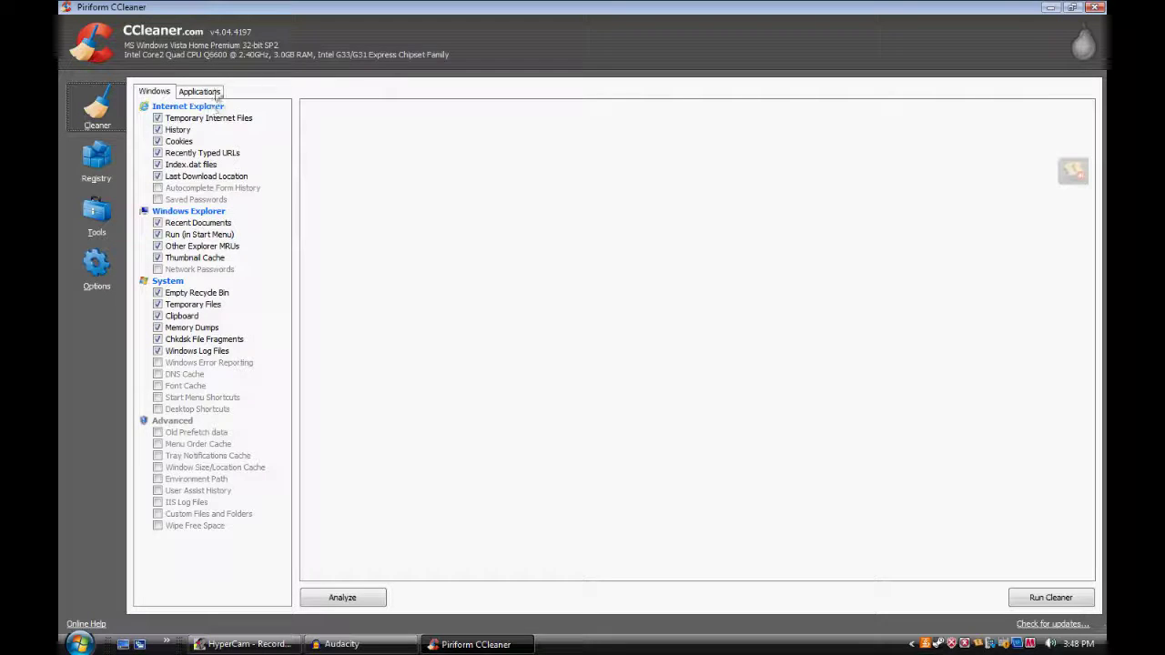
click(200, 91)
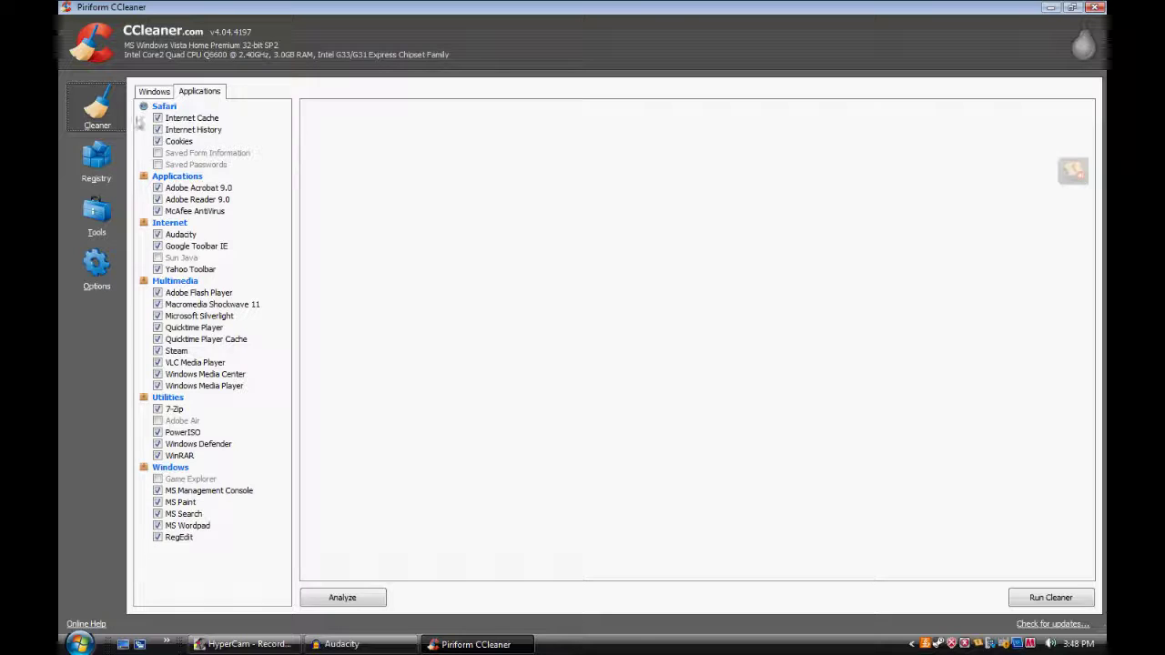
click(154, 92)
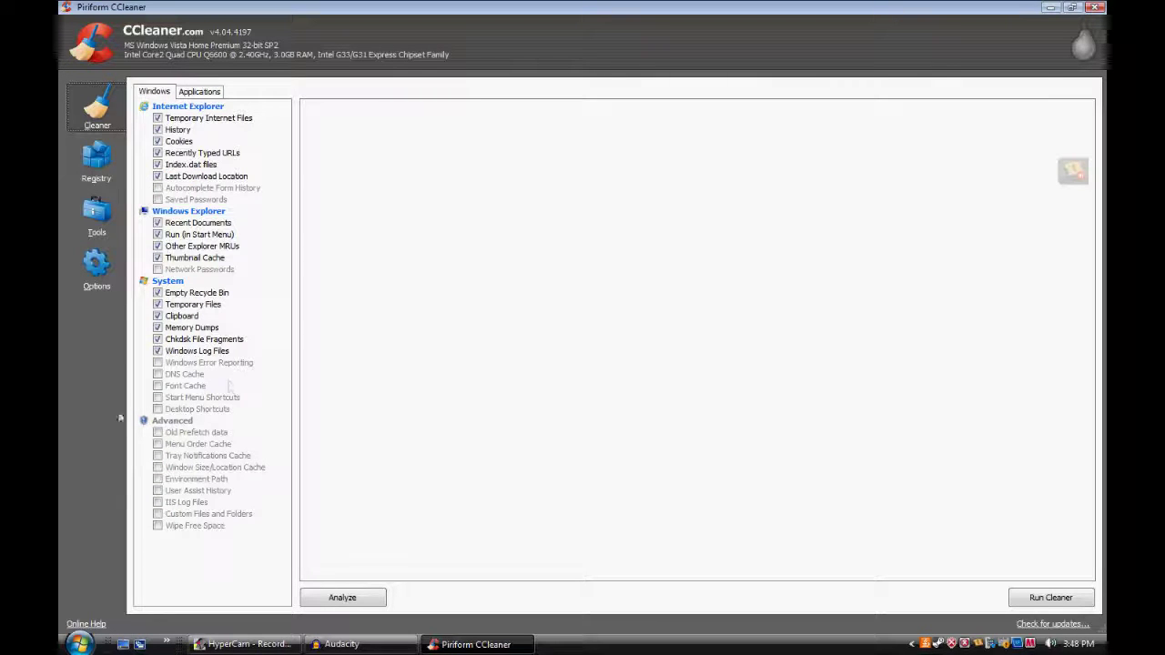
Include Windows Error Reporting, DNS Cache, Font Cache, Start Menu Shortcuts and Desktop Shortcuts in the System cleaning options.
click(197, 364)
click(192, 374)
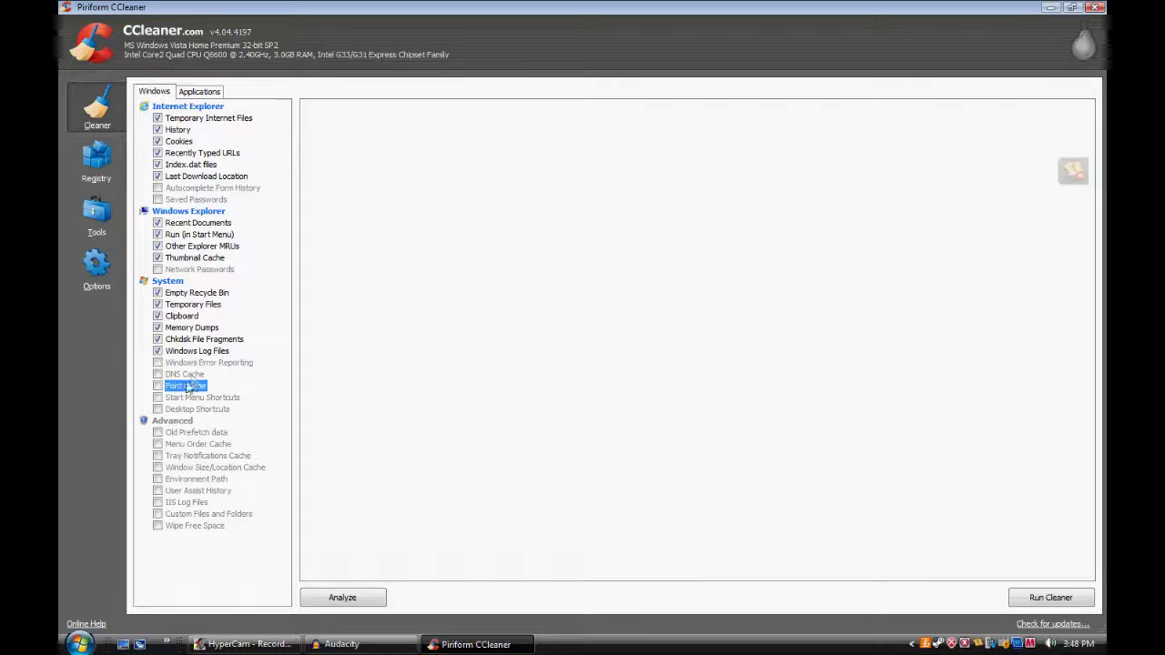
click(158, 363)
click(157, 374)
click(157, 386)
click(157, 398)
click(158, 409)
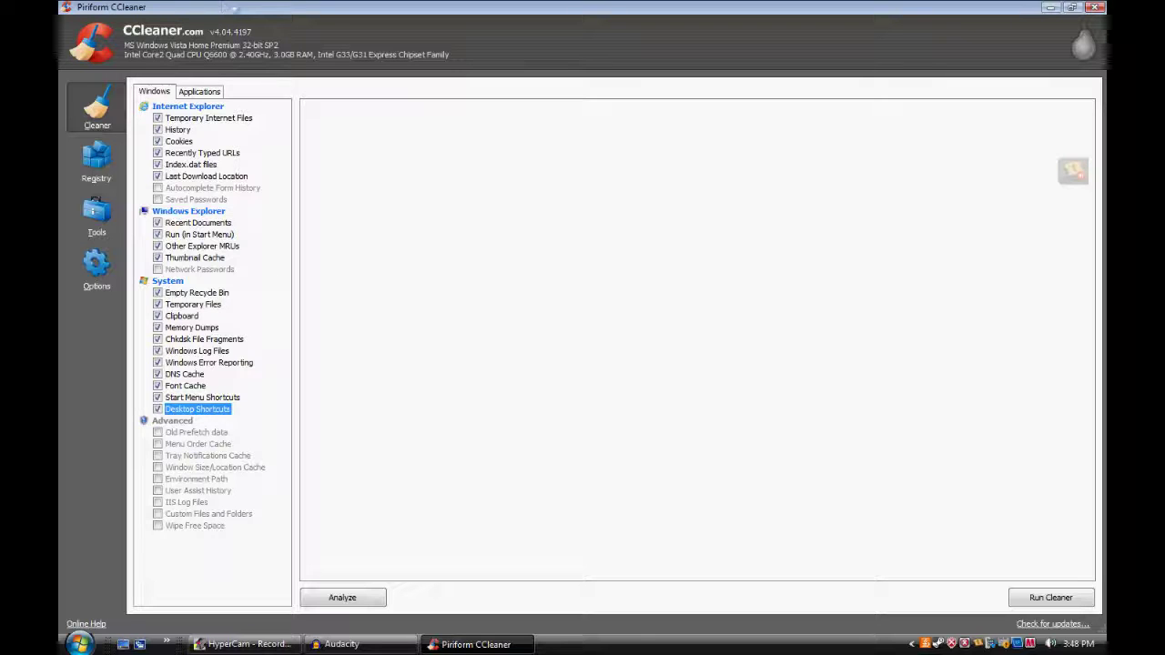
Include Sun Java, Adobe Air, Game Explorer and Safari's Saved Form Information and Saved Passwords in the application cleaning, accepting the password warning.
click(204, 92)
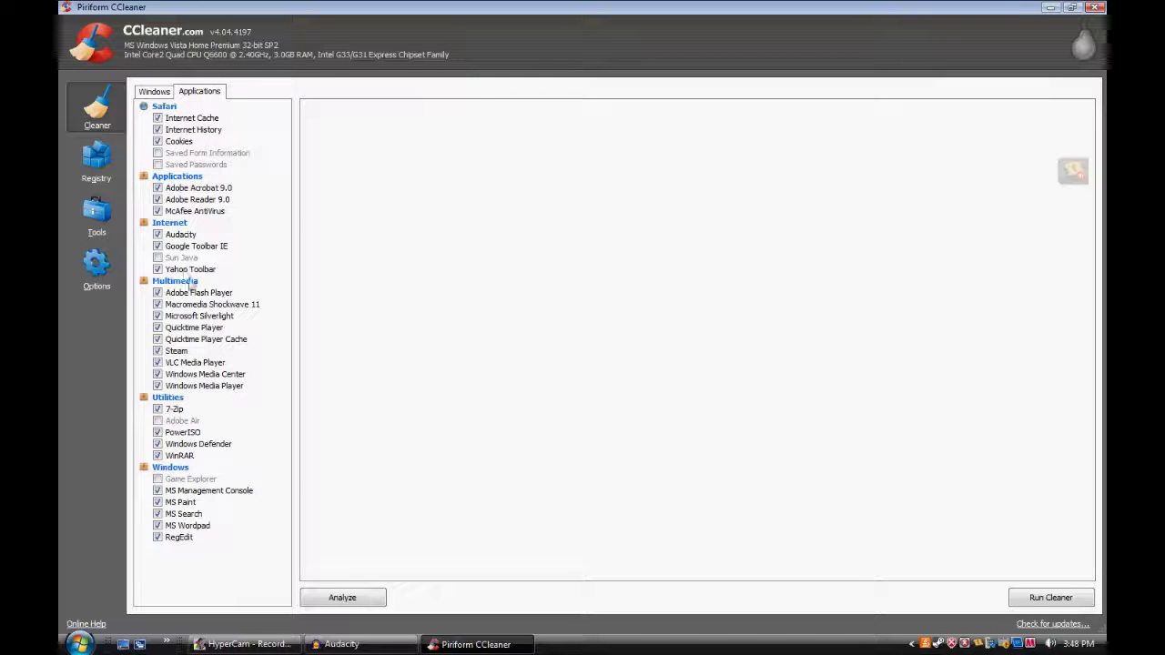
click(157, 259)
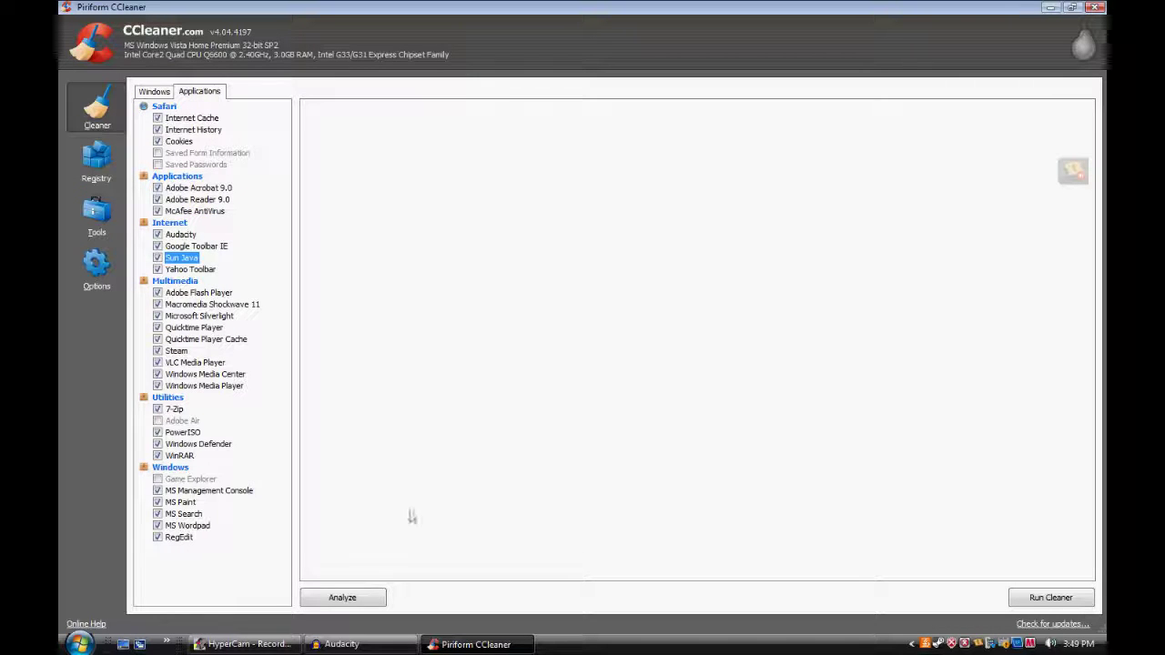
click(157, 422)
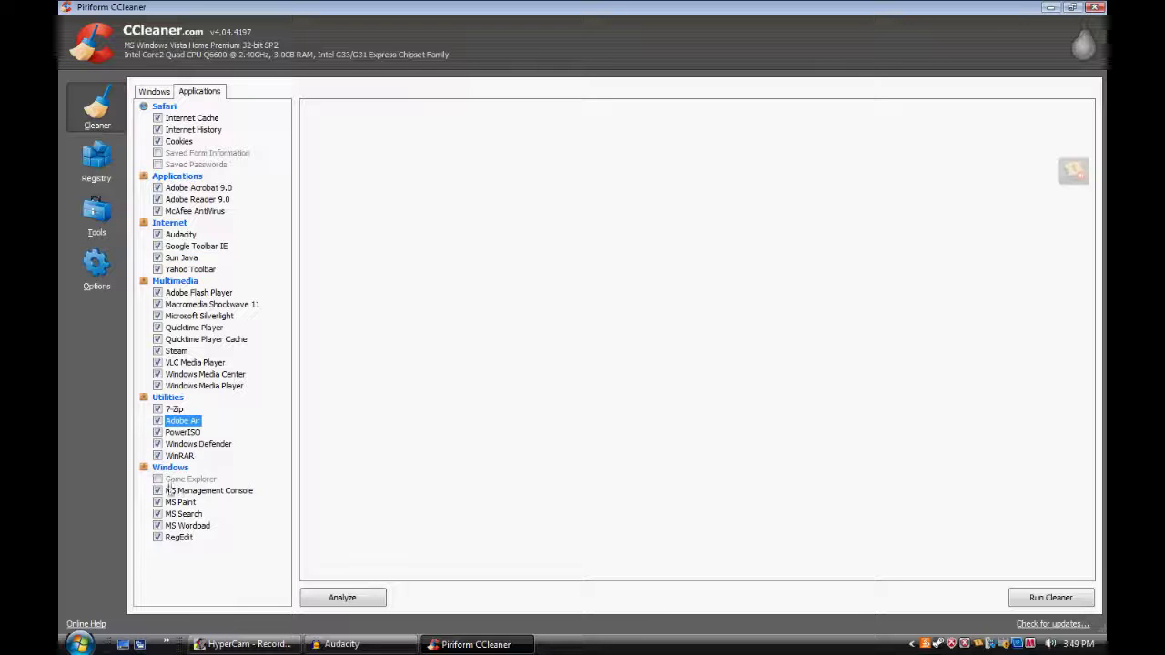
click(157, 479)
click(158, 153)
click(158, 163)
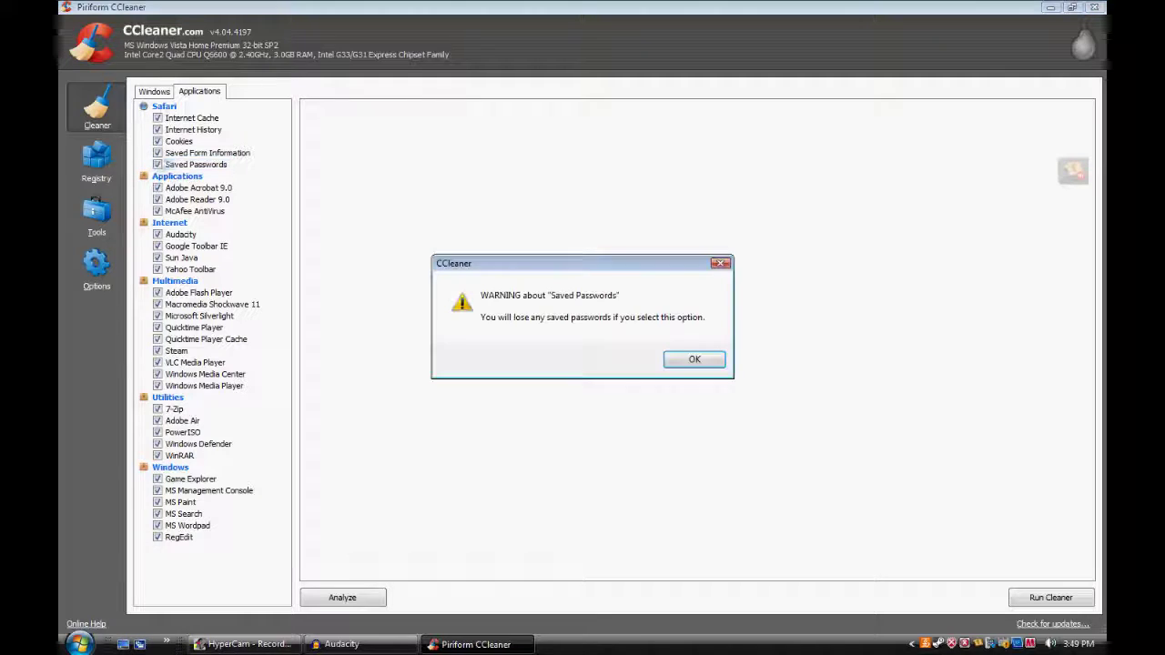
click(695, 360)
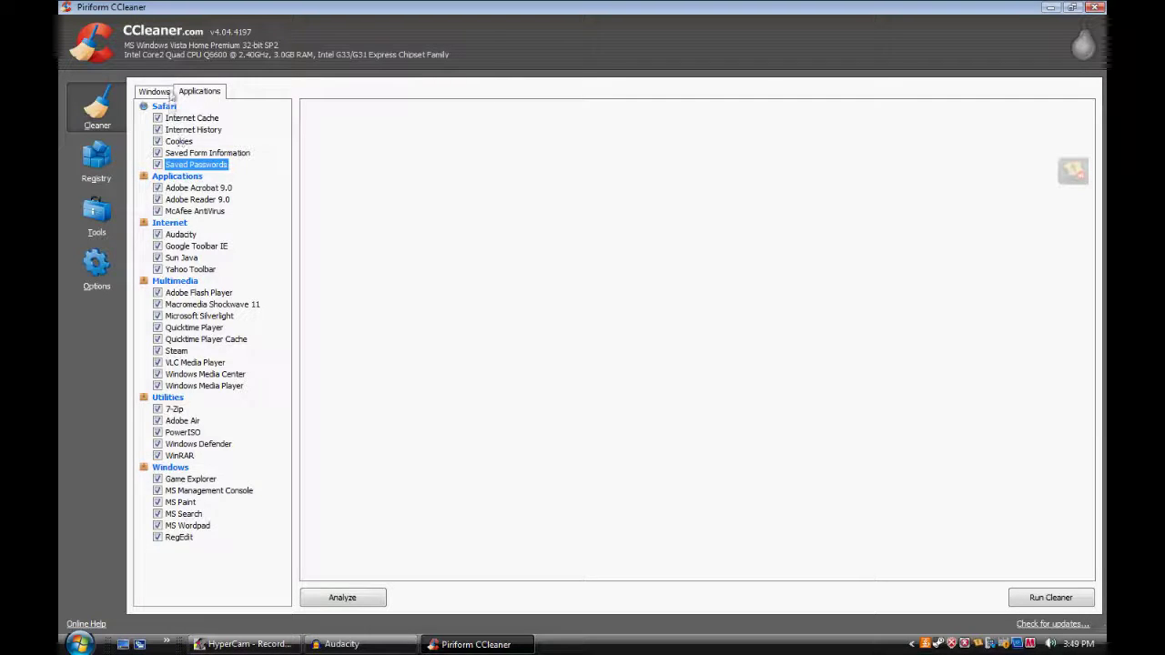
Analyze the computer with the chosen cleaning options and review the summary and details of removable files.
click(154, 91)
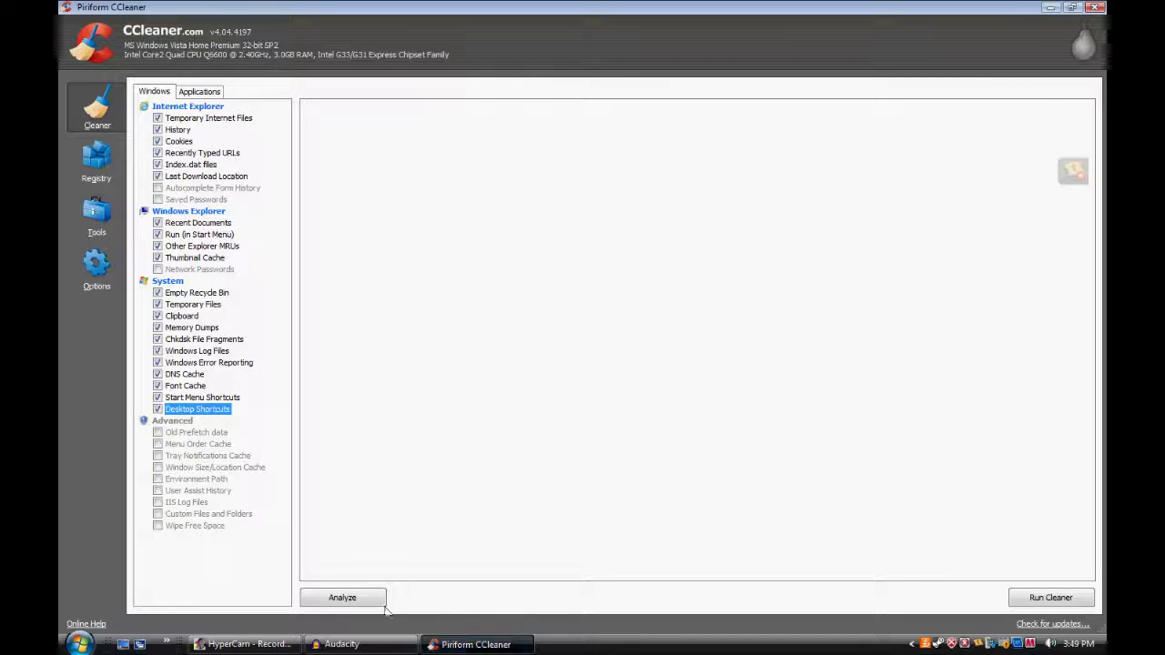
click(337, 603)
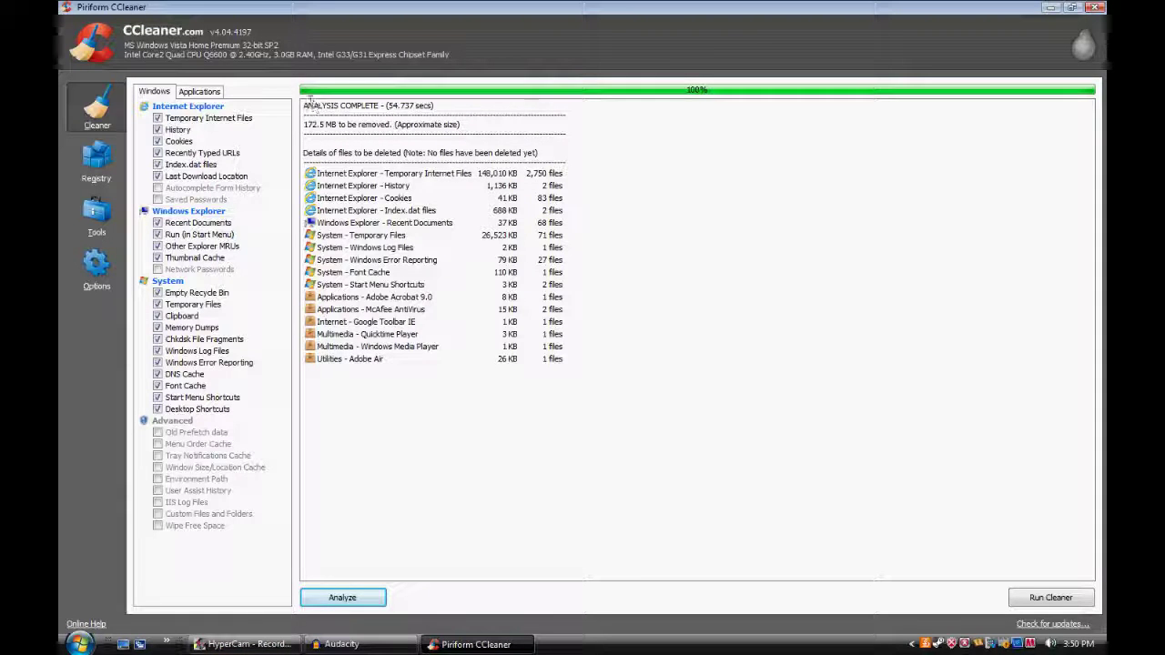
drag(305, 107, 453, 106)
click(451, 106)
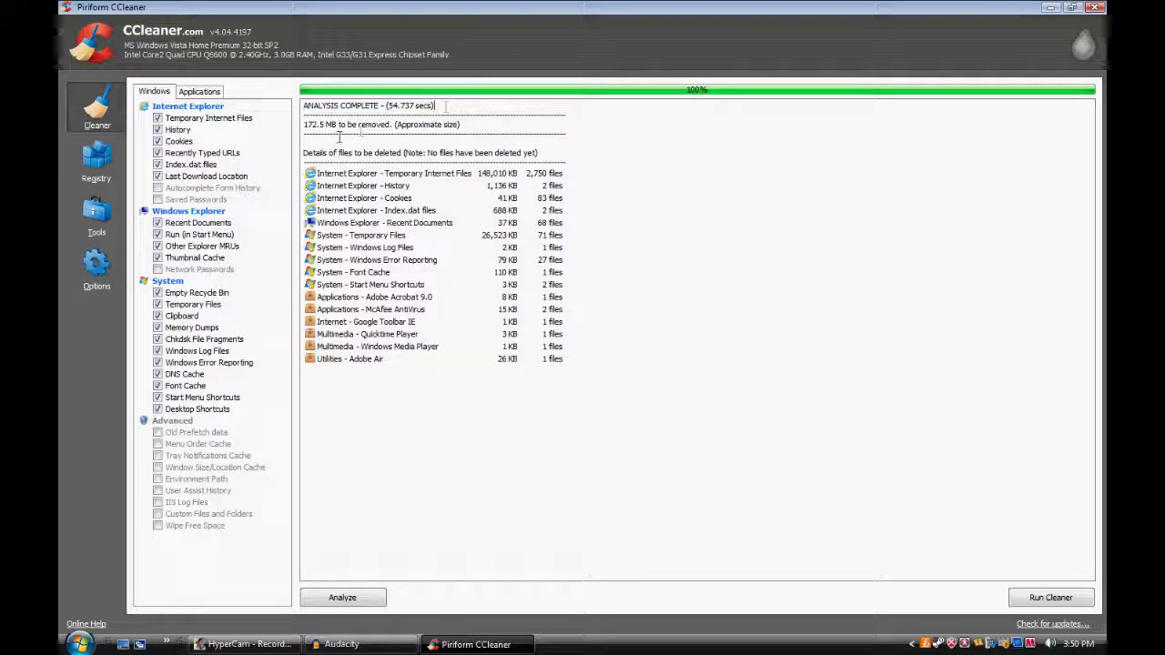
drag(303, 125, 480, 121)
click(481, 122)
click(353, 173)
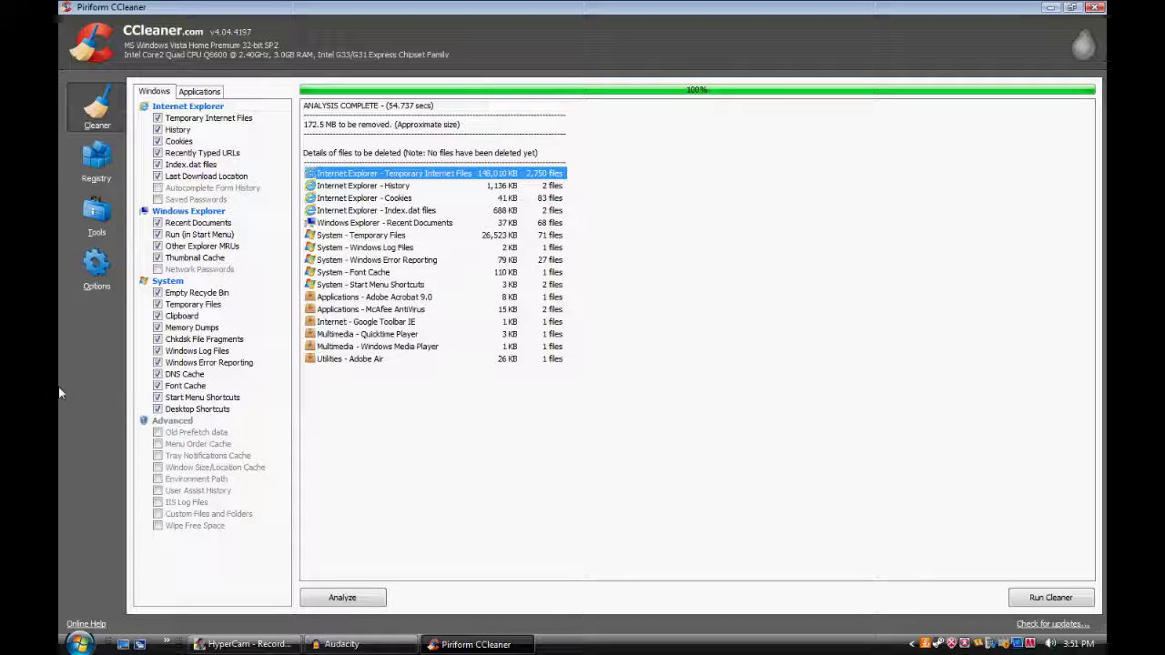
Run the cleaner on the analyzed files and confirm their permanent deletion.
click(1063, 597)
click(709, 298)
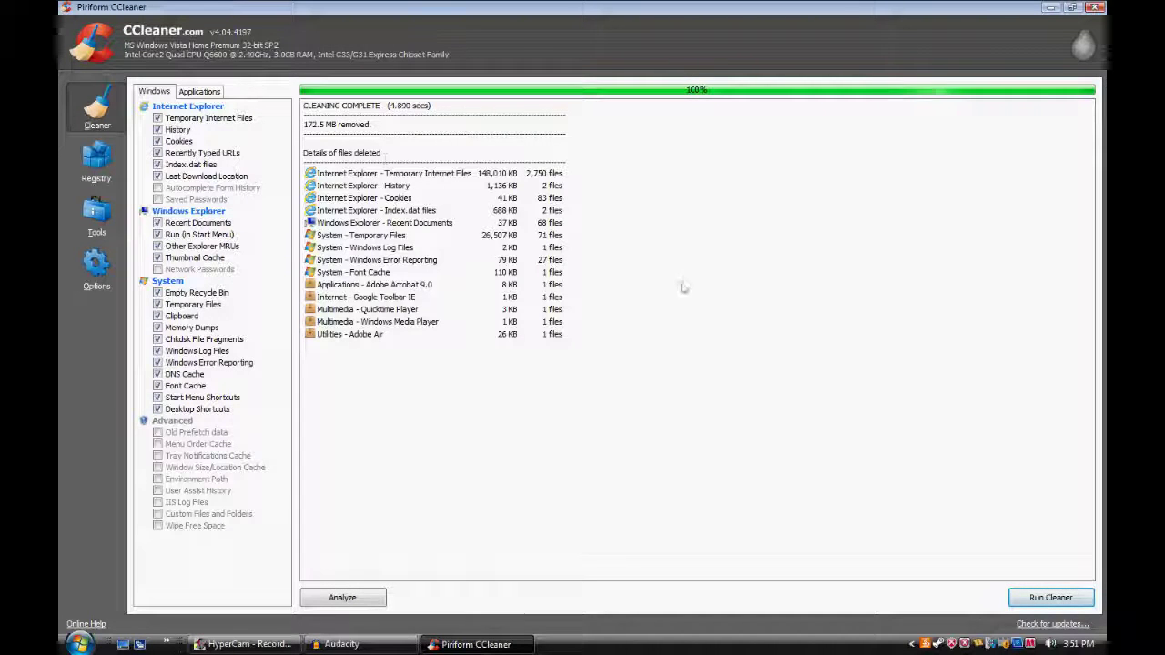
Scan the registry for issues with all categories selected and look through the whole list of problems.
click(89, 160)
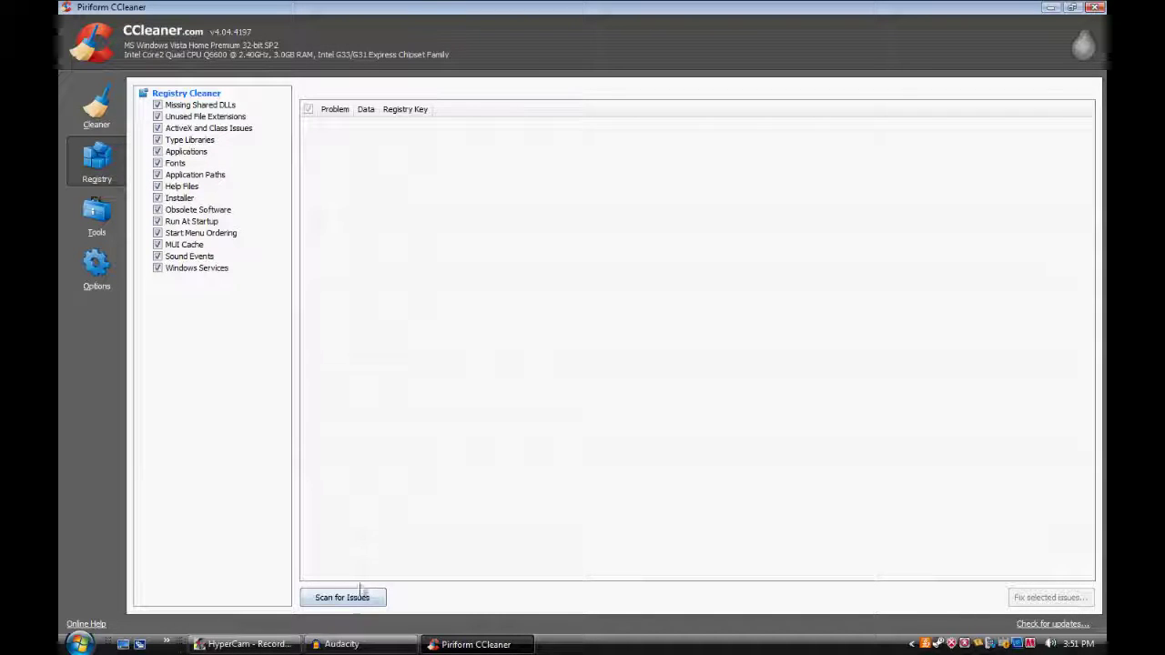
click(332, 604)
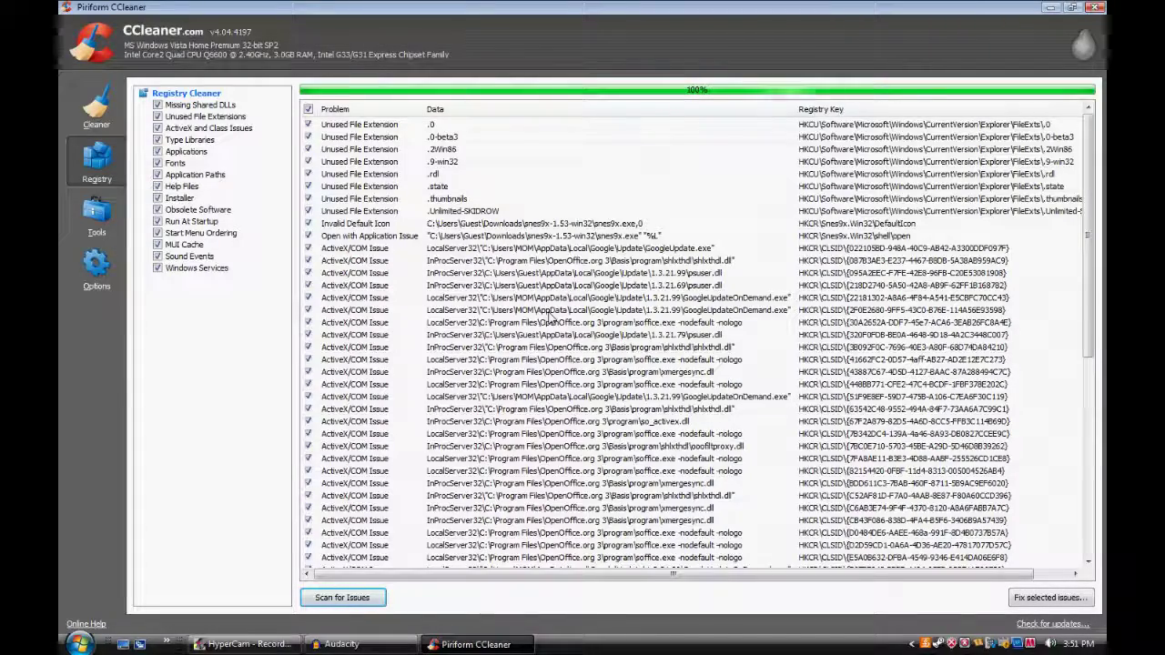
scroll(643, 300, down, 10)
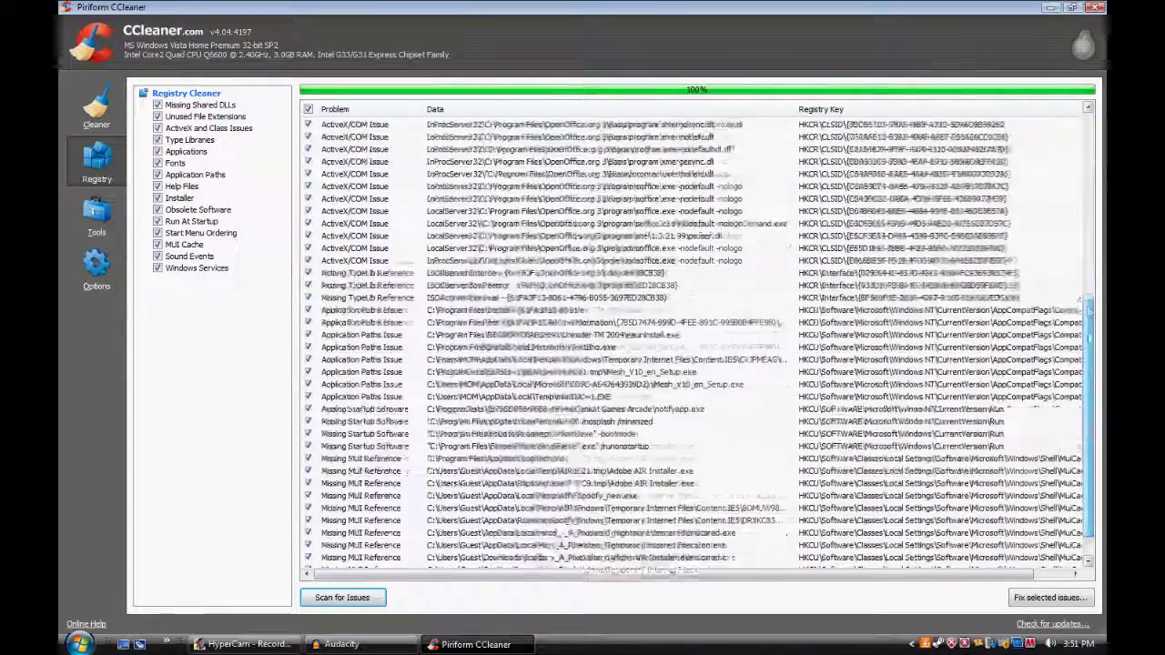
drag(1090, 486, 1088, 510)
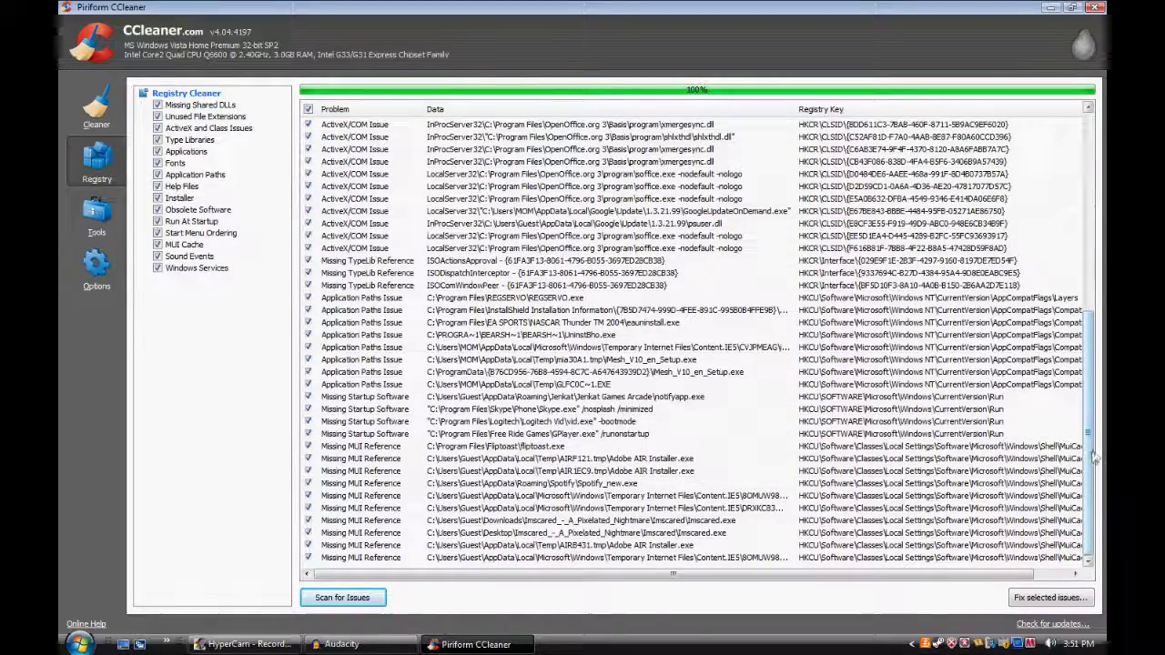
drag(1093, 460, 1092, 265)
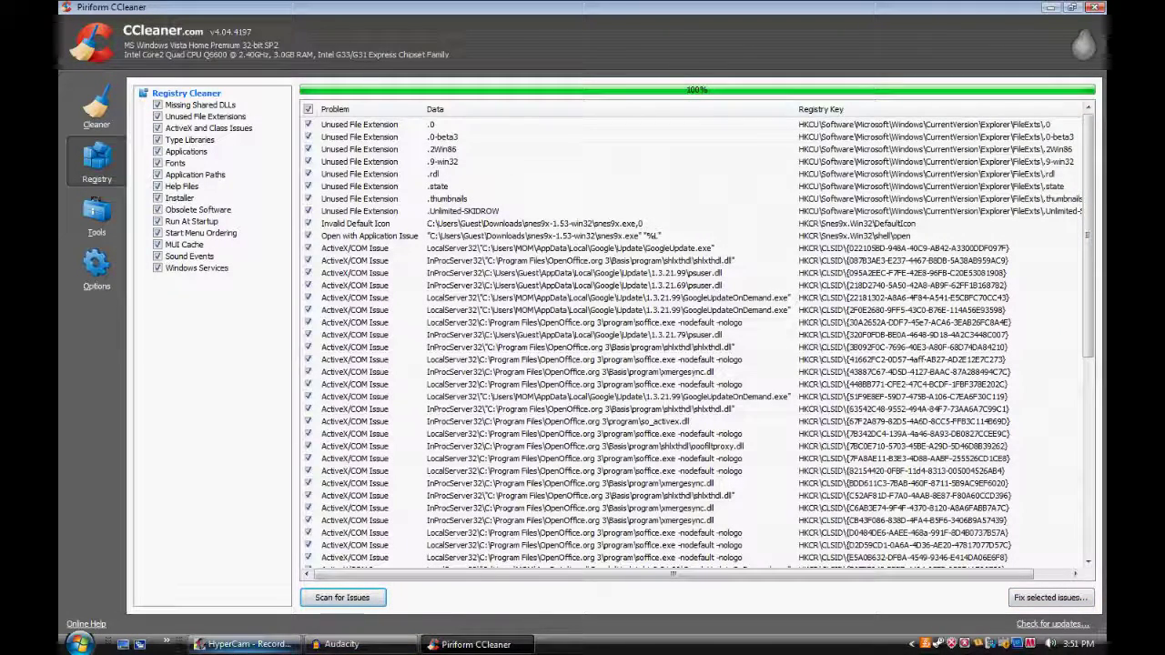
drag(1089, 177, 1099, 115)
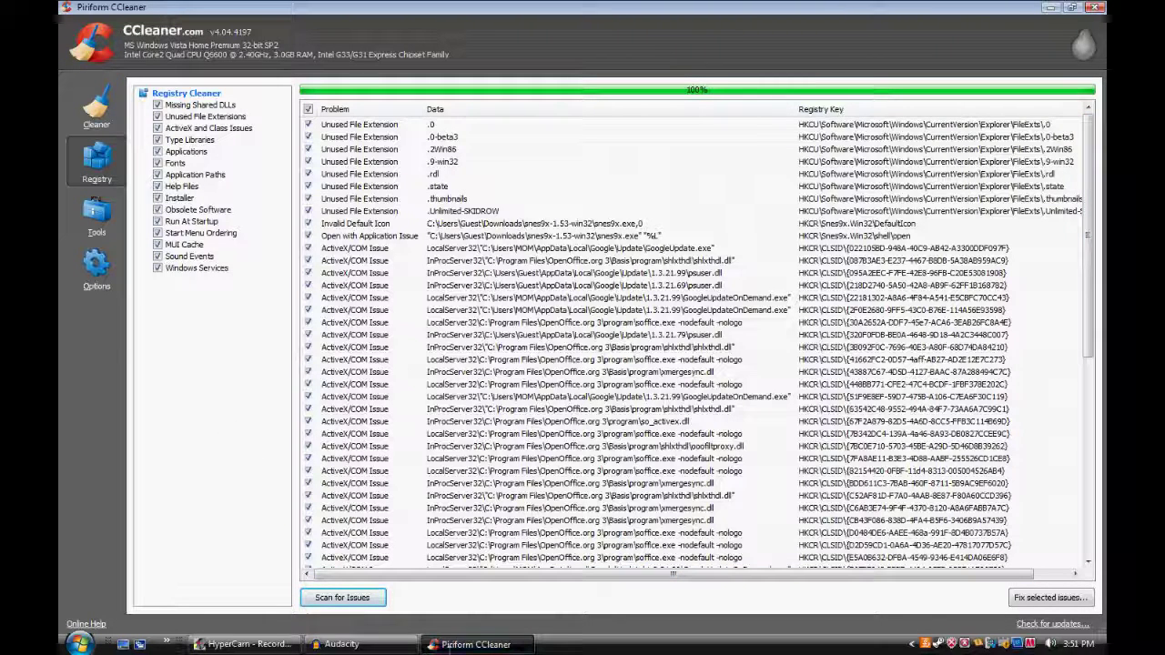
Fix all selected registry issues without backing up the registry, and close the issue details when done.
scroll(571, 487, down, 4)
scroll(571, 487, up, 4)
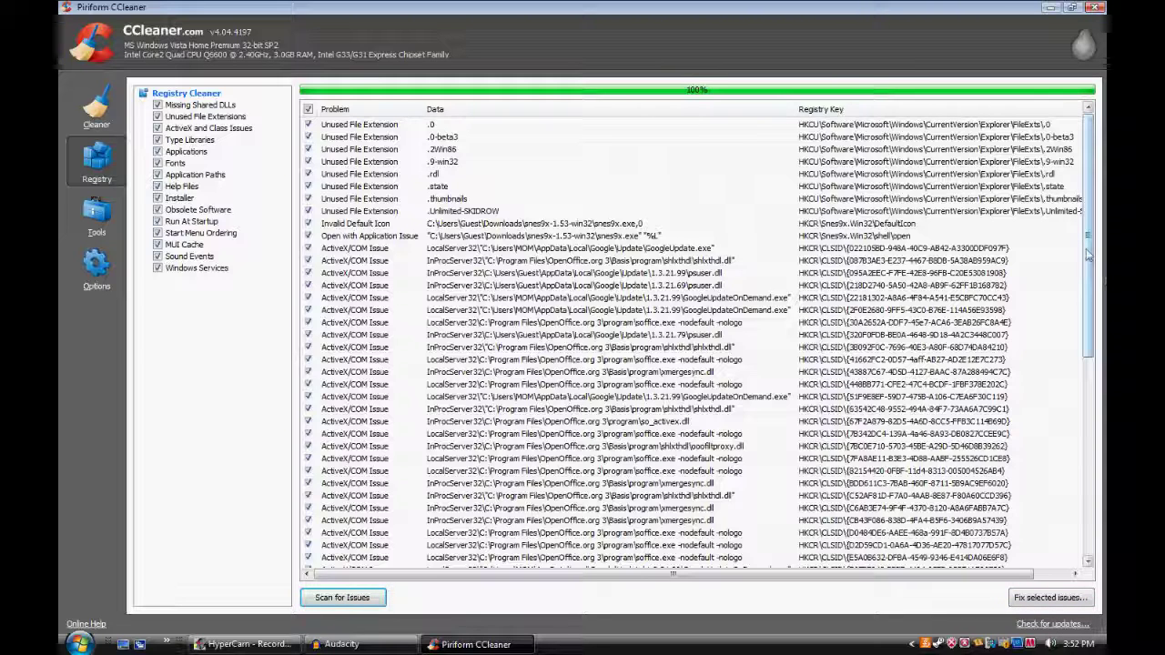
click(1068, 599)
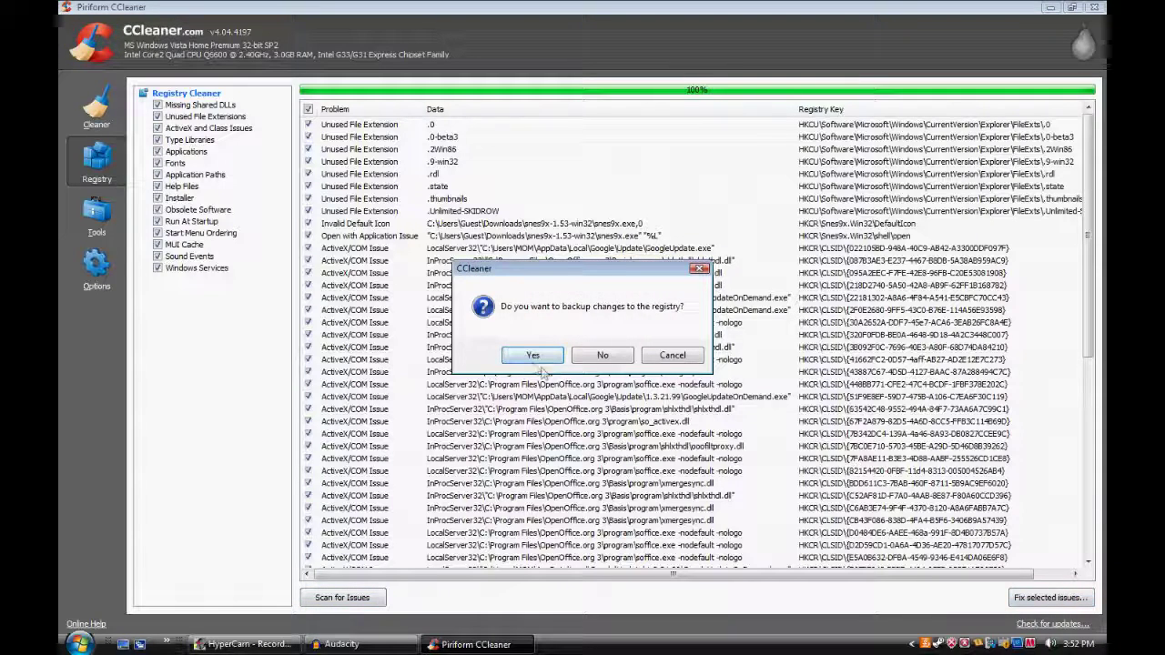
mouse_move(533, 270)
mouse_down()
mouse_move(518, 261)
mouse_move(532, 280)
mouse_up()
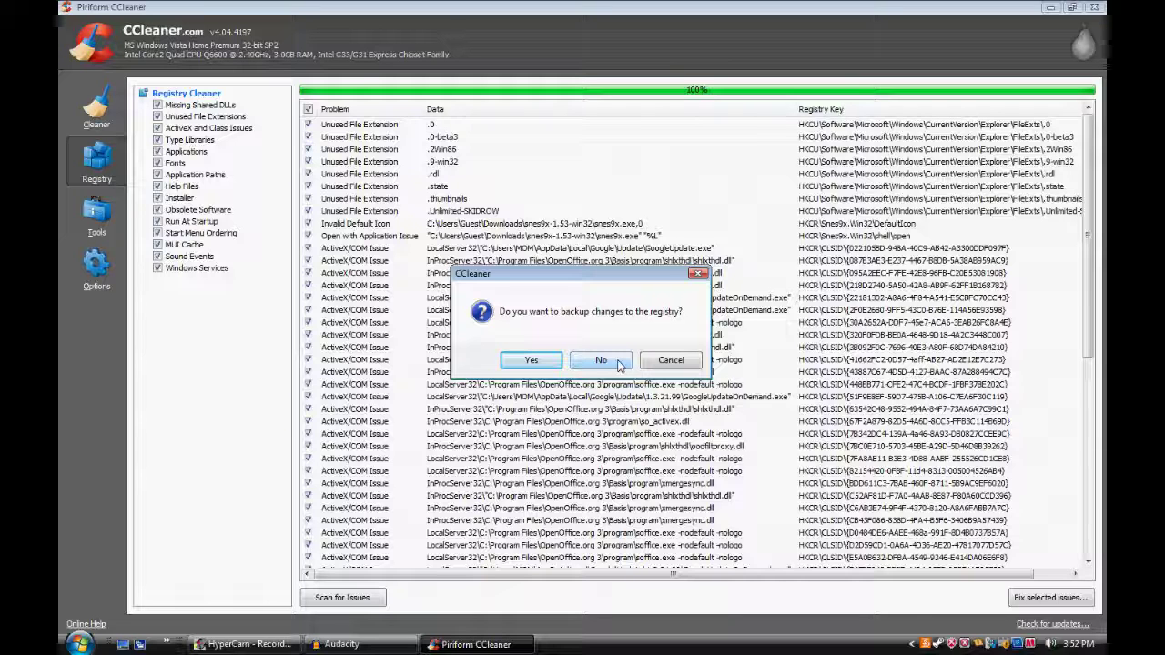
click(601, 360)
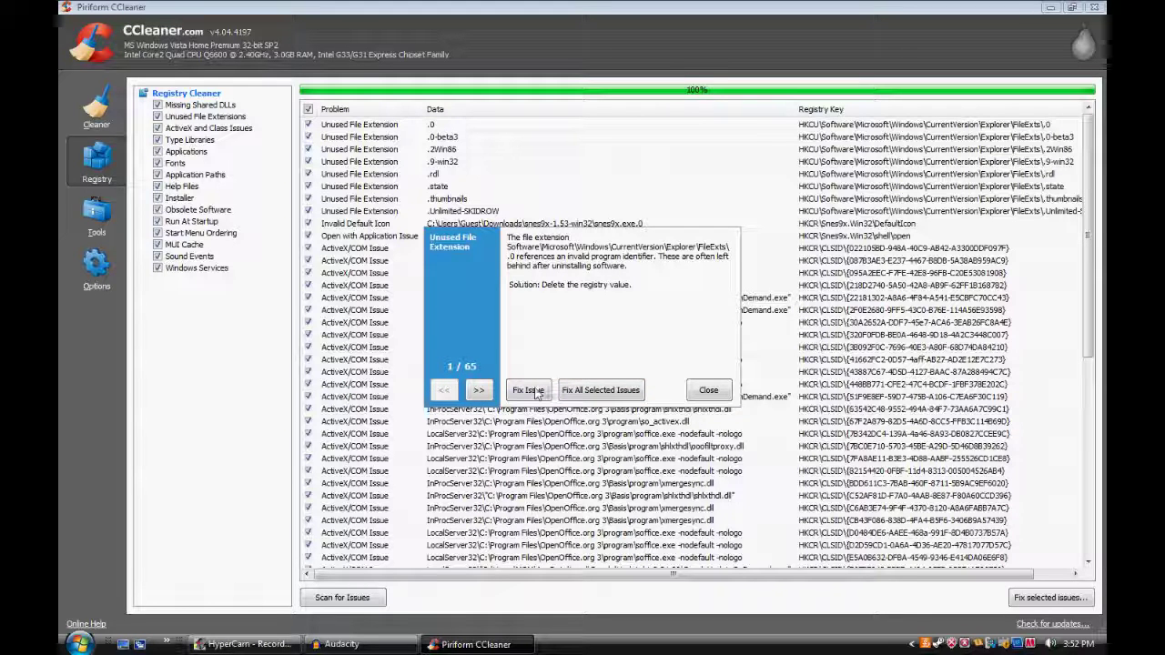
click(587, 390)
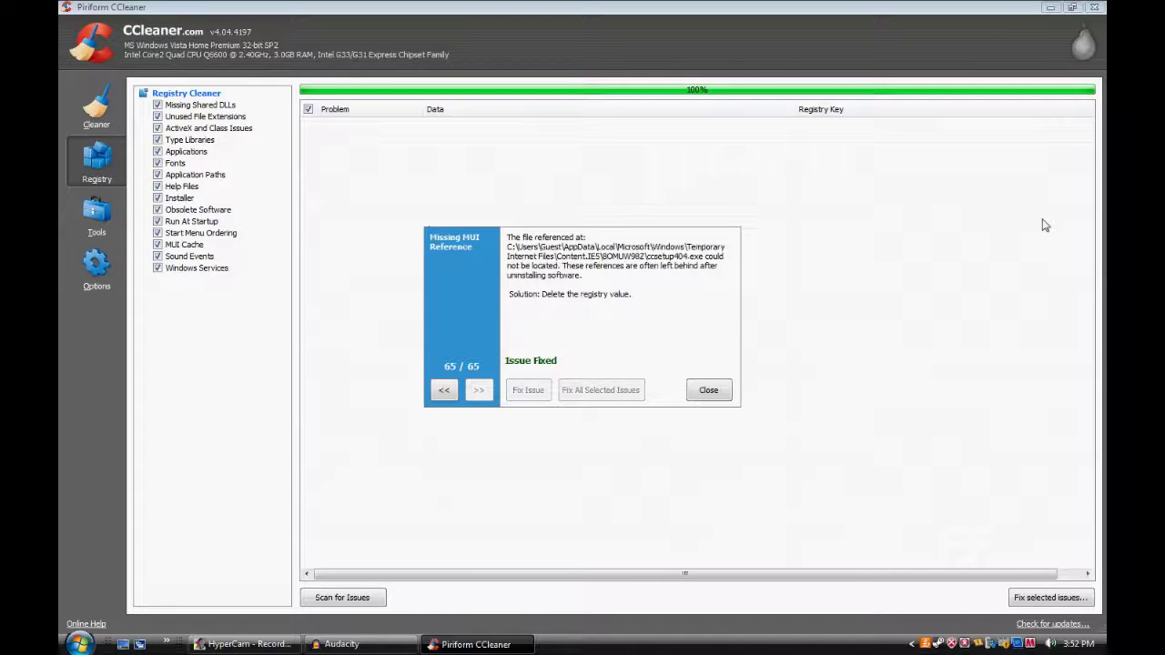
click(710, 390)
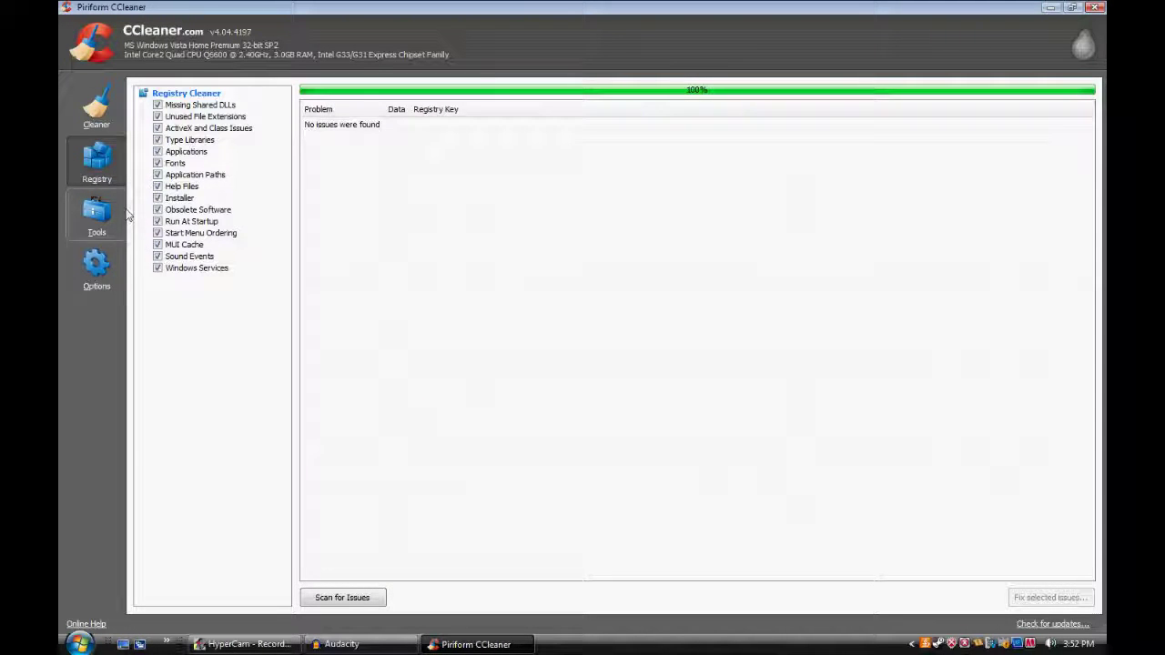
Find Torch in the list of installed programs and uninstall it along with its browsing data.
click(97, 214)
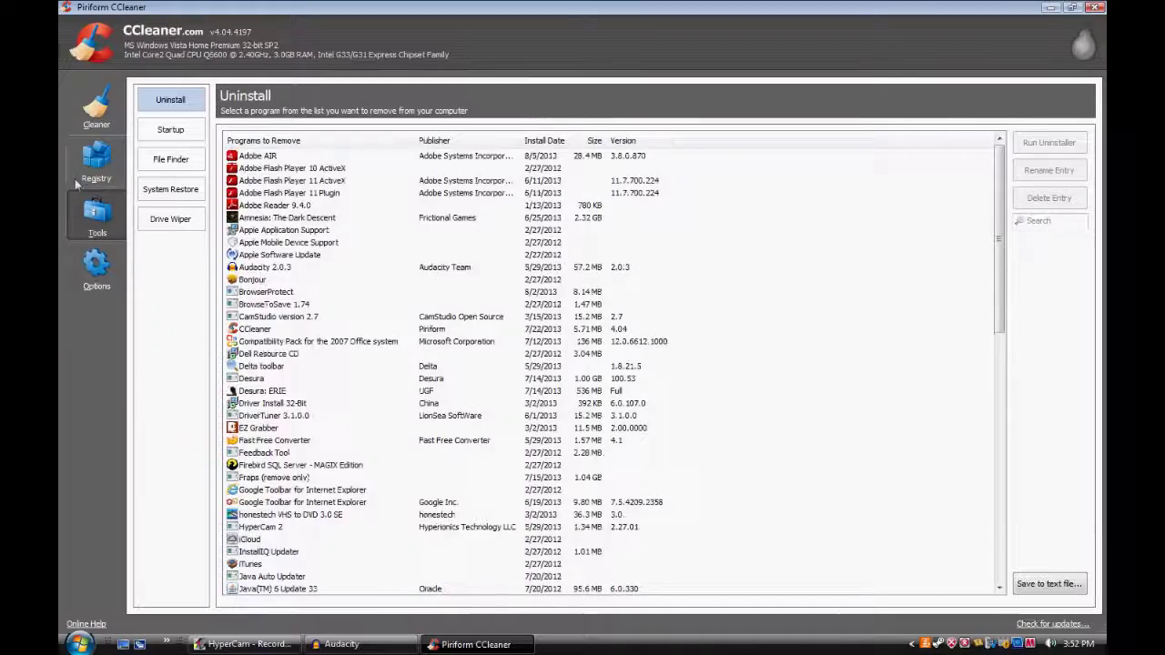
drag(1001, 201, 1002, 447)
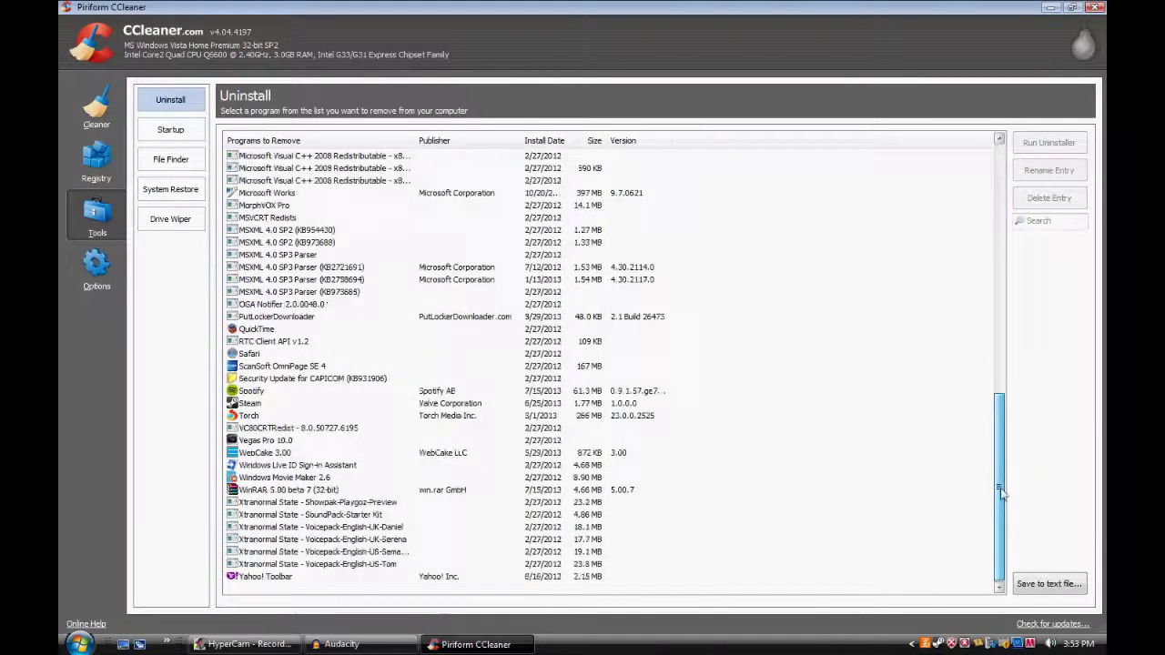
scroll(871, 495, up, 15)
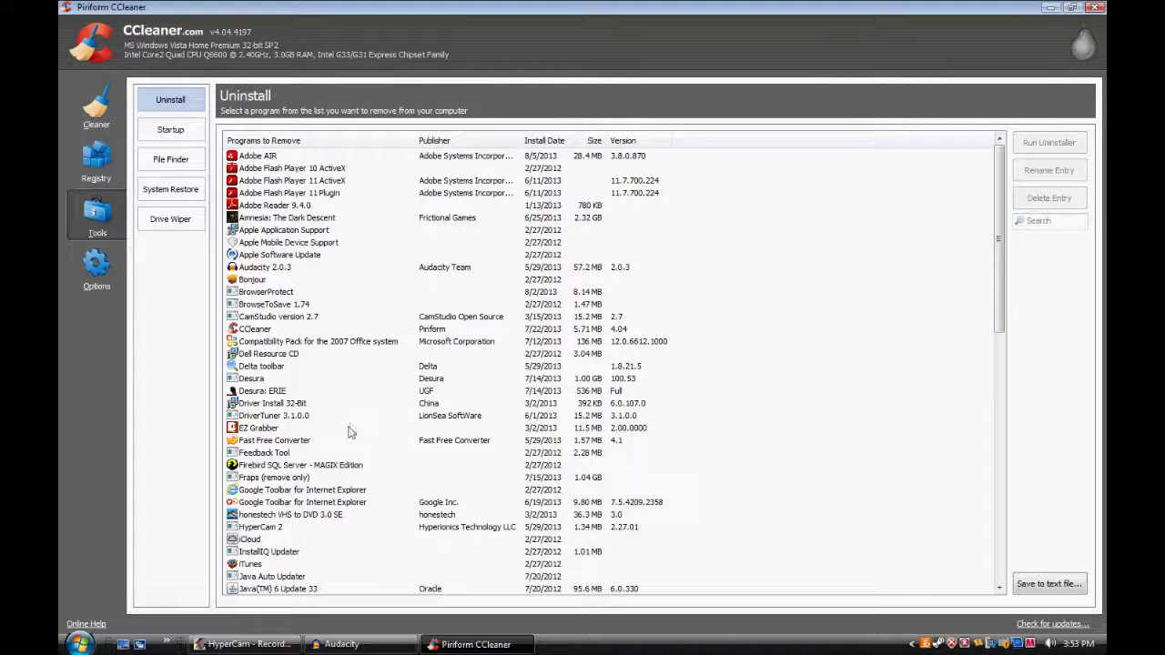
scroll(289, 399, down, 20)
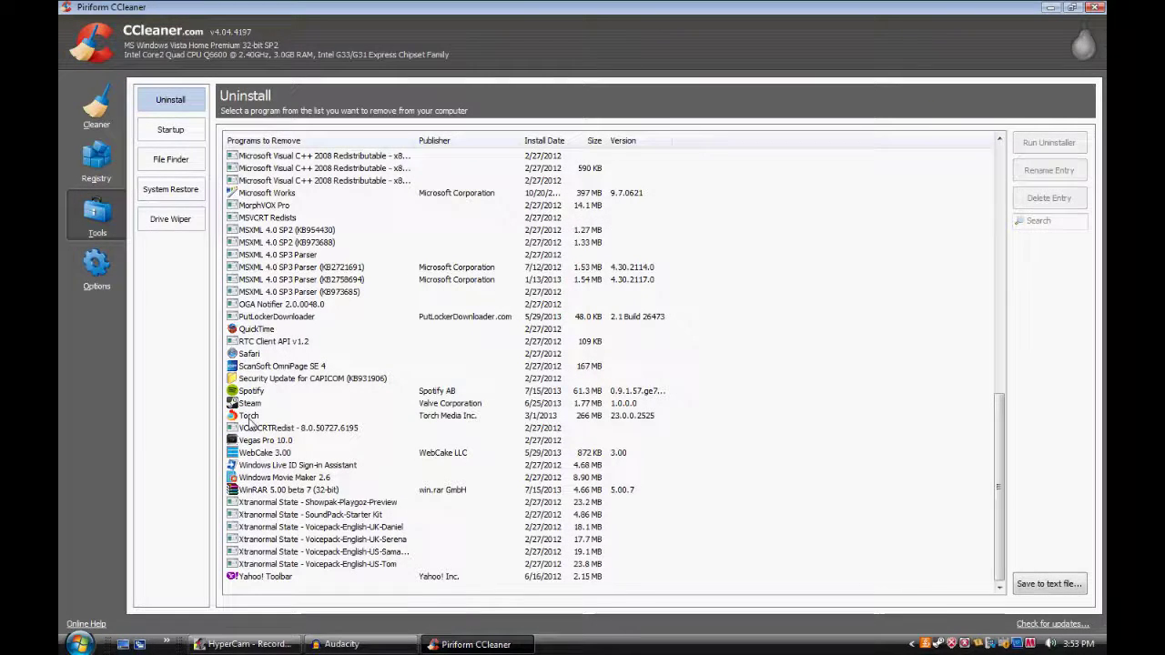
click(247, 417)
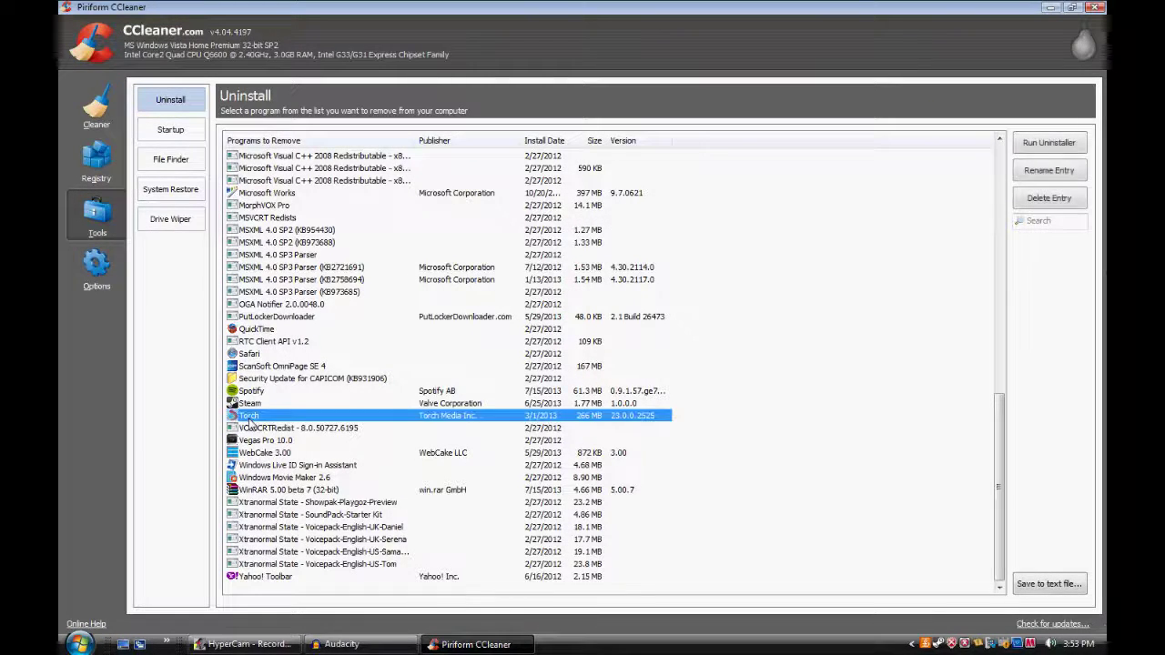
click(1056, 146)
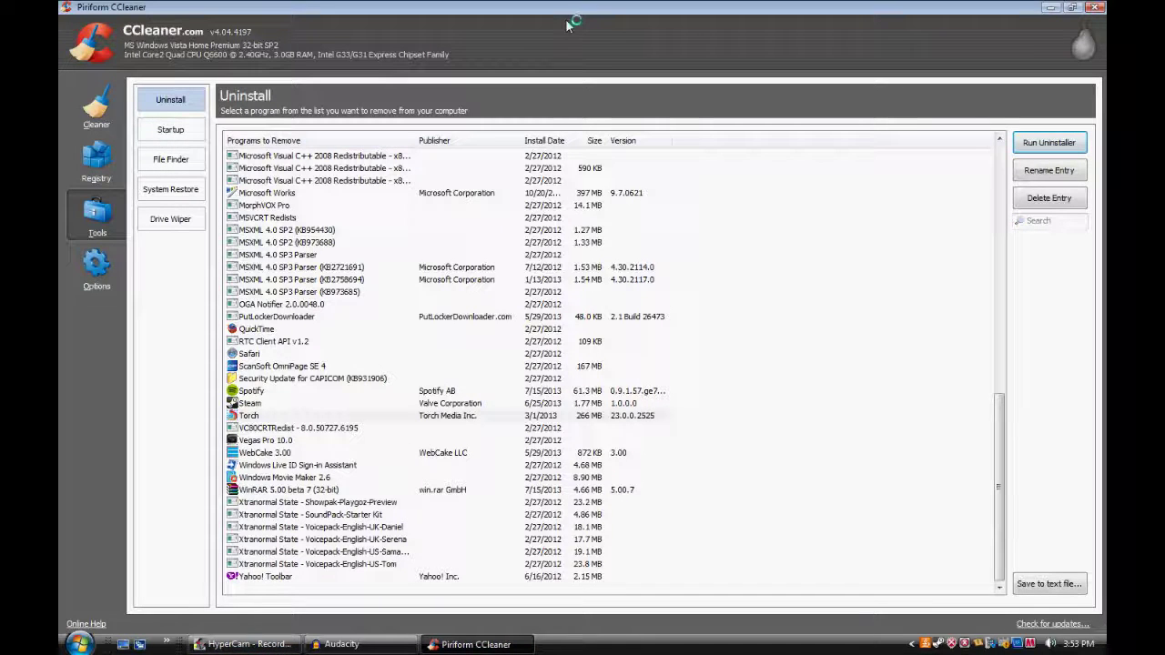
click(587, 645)
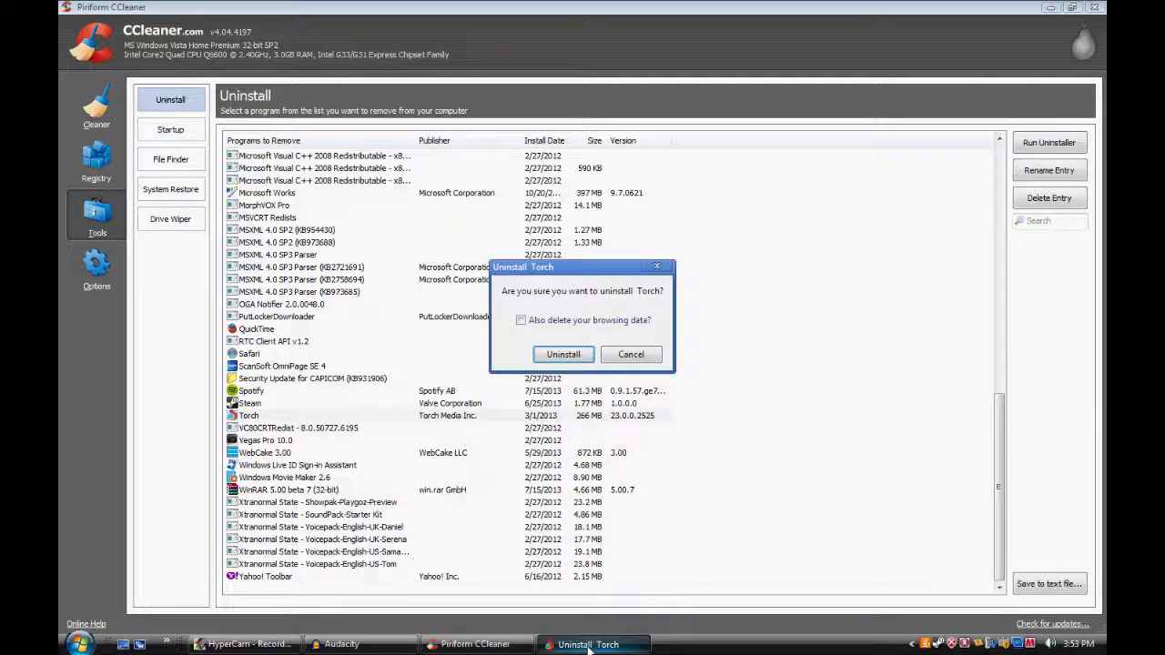
click(521, 321)
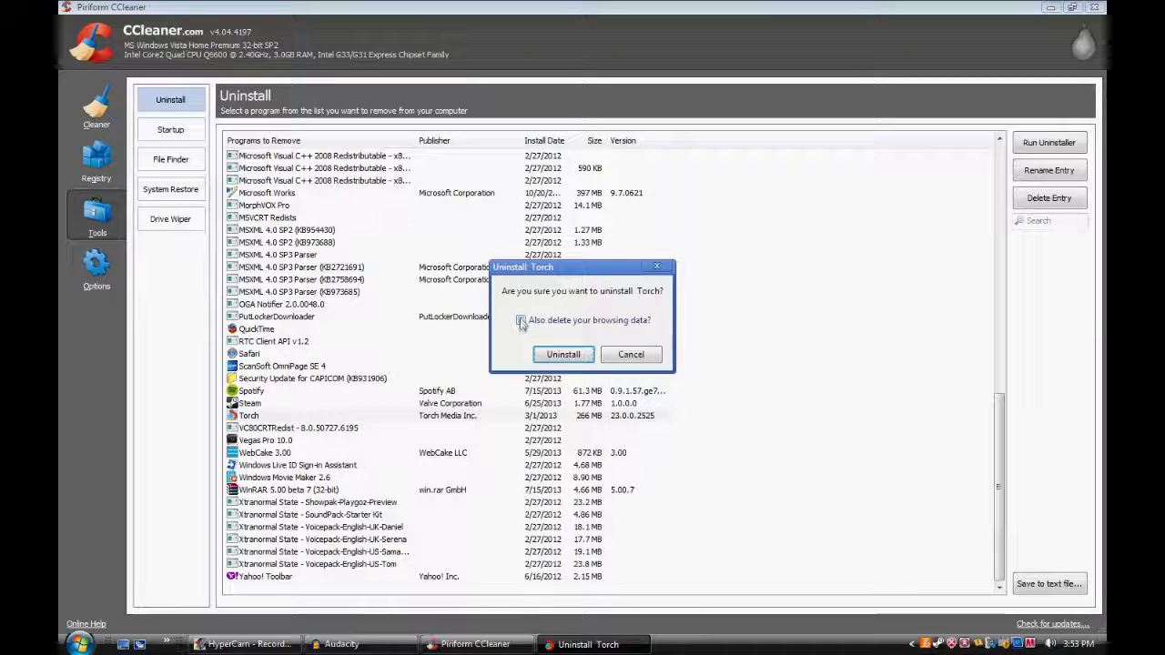
click(562, 355)
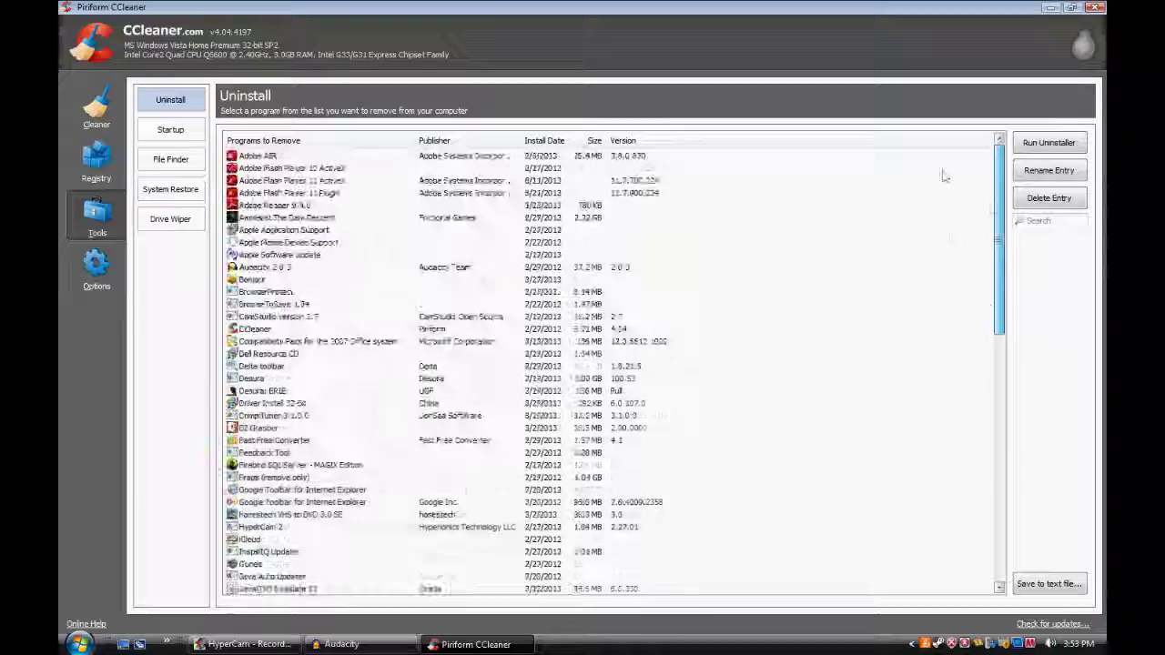
Review the startup entries for Windows, Internet Explorer, Scheduled Tasks and Context Menu.
click(171, 129)
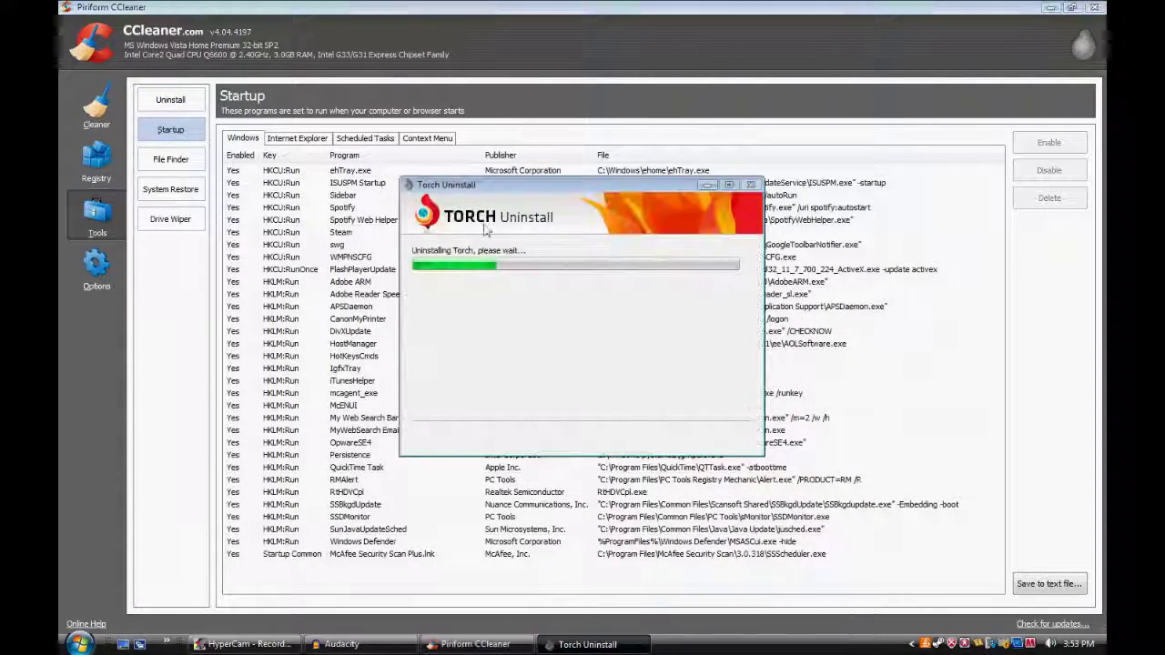
drag(460, 188, 435, 181)
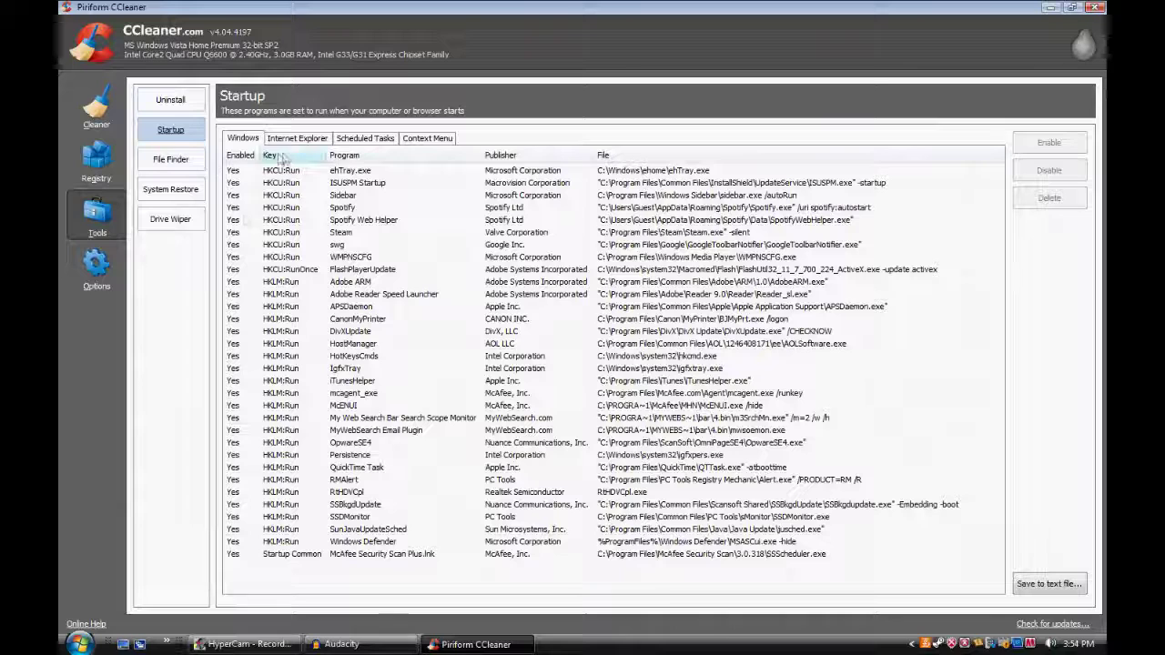
click(233, 172)
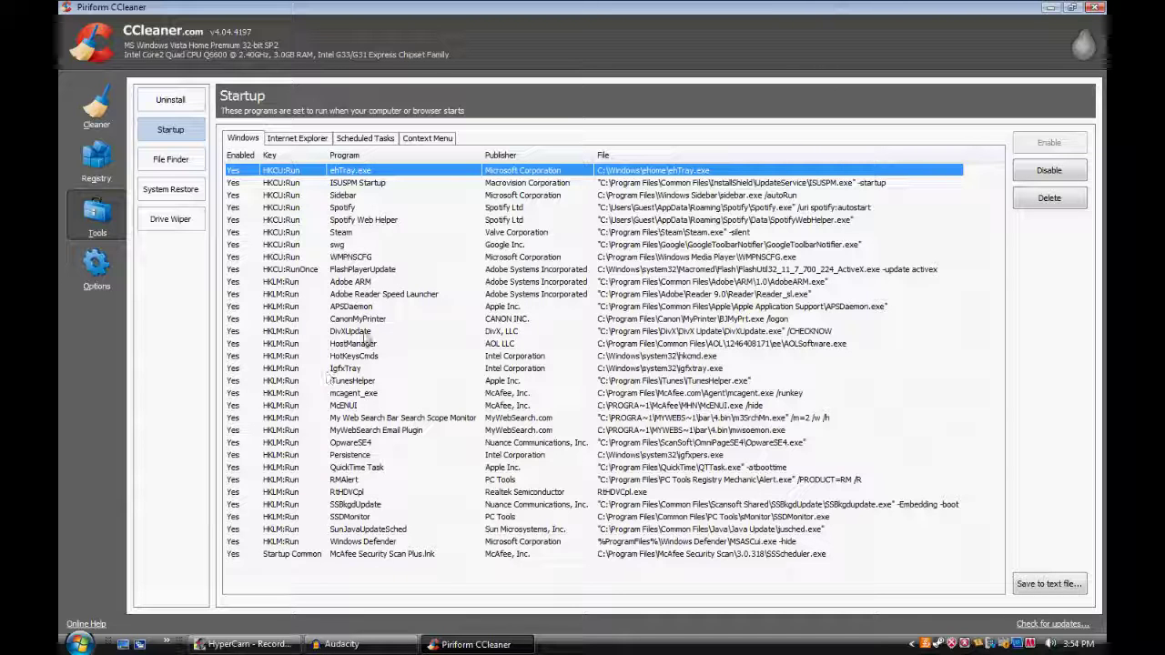
click(308, 139)
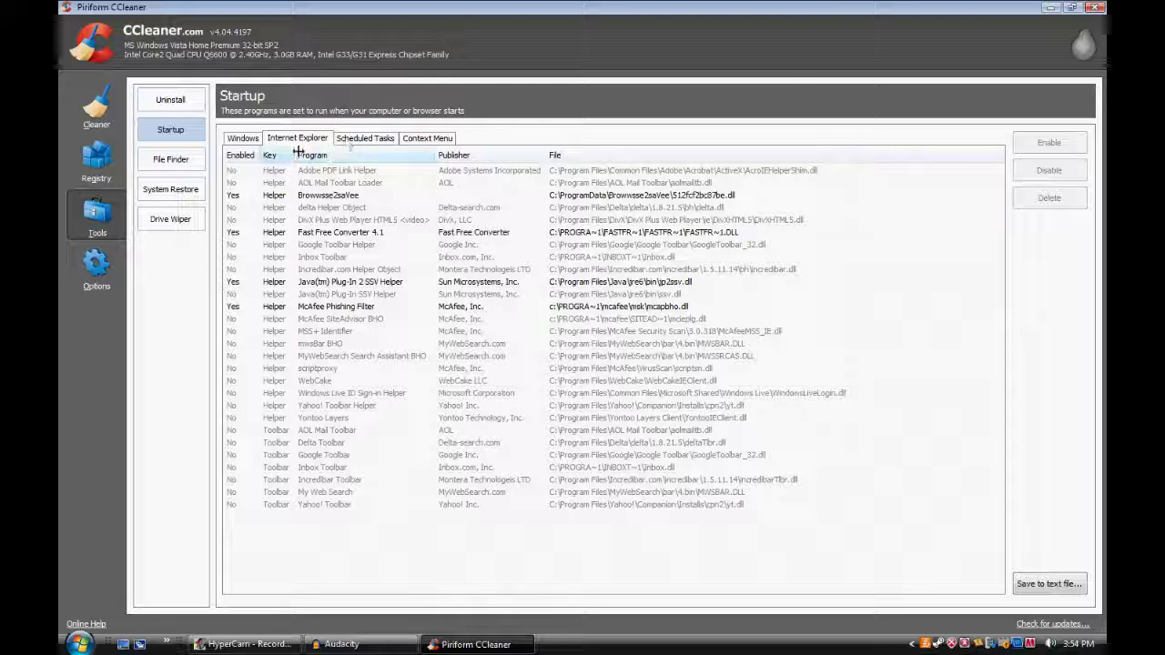
click(368, 141)
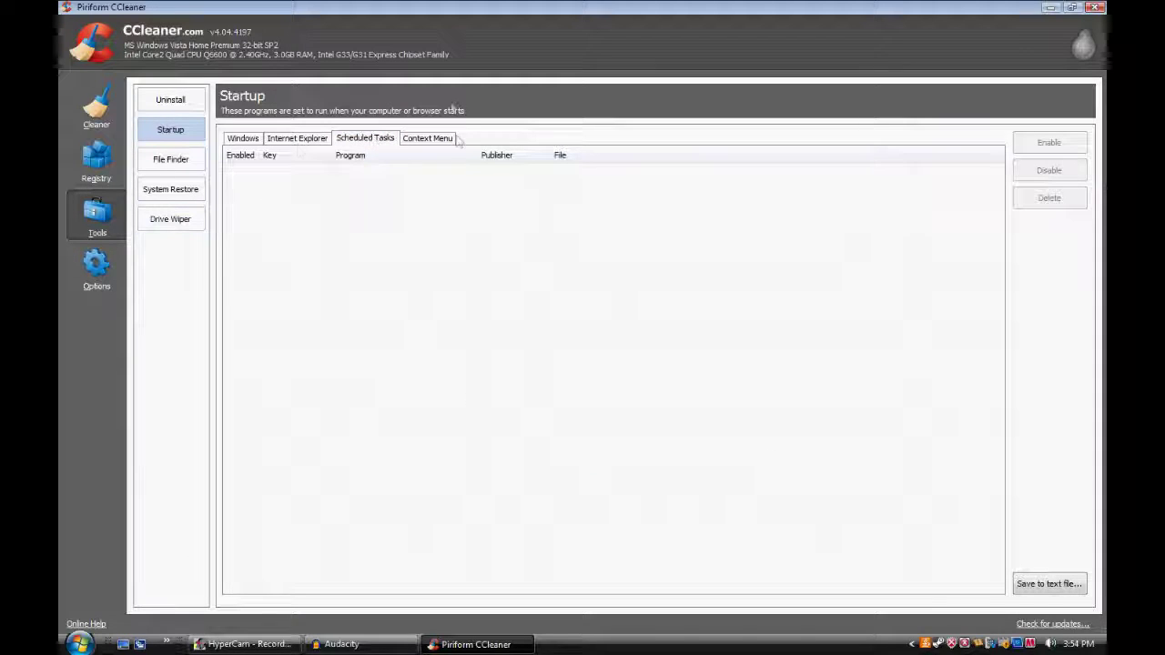
click(429, 139)
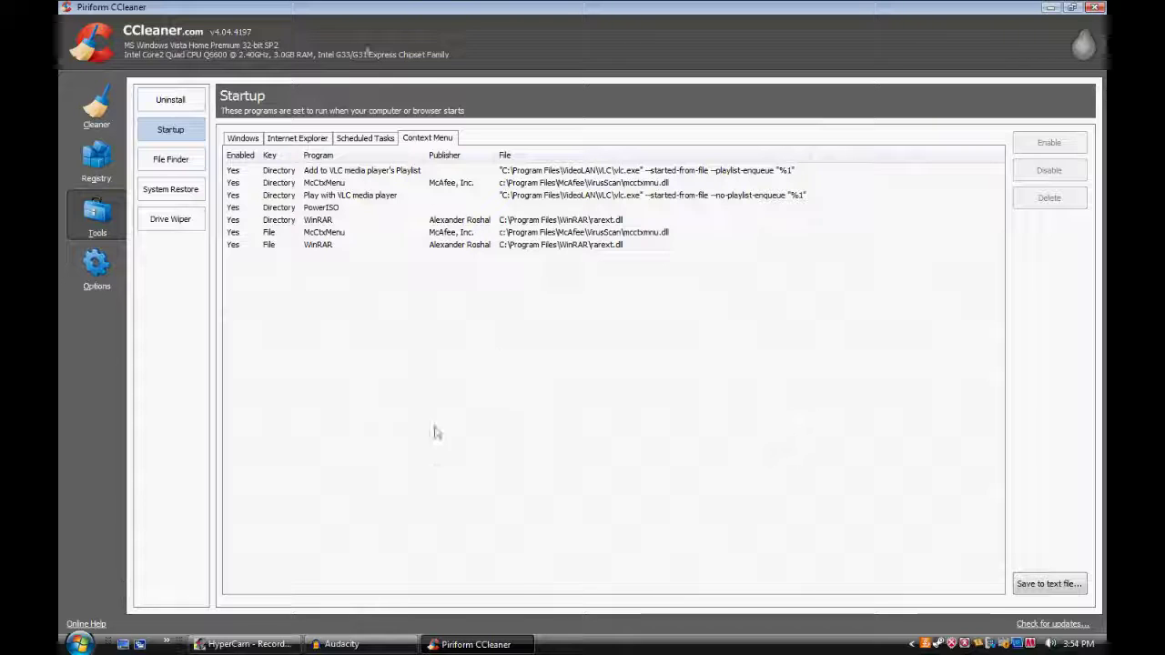
click(314, 140)
click(377, 141)
click(324, 144)
click(364, 138)
click(326, 143)
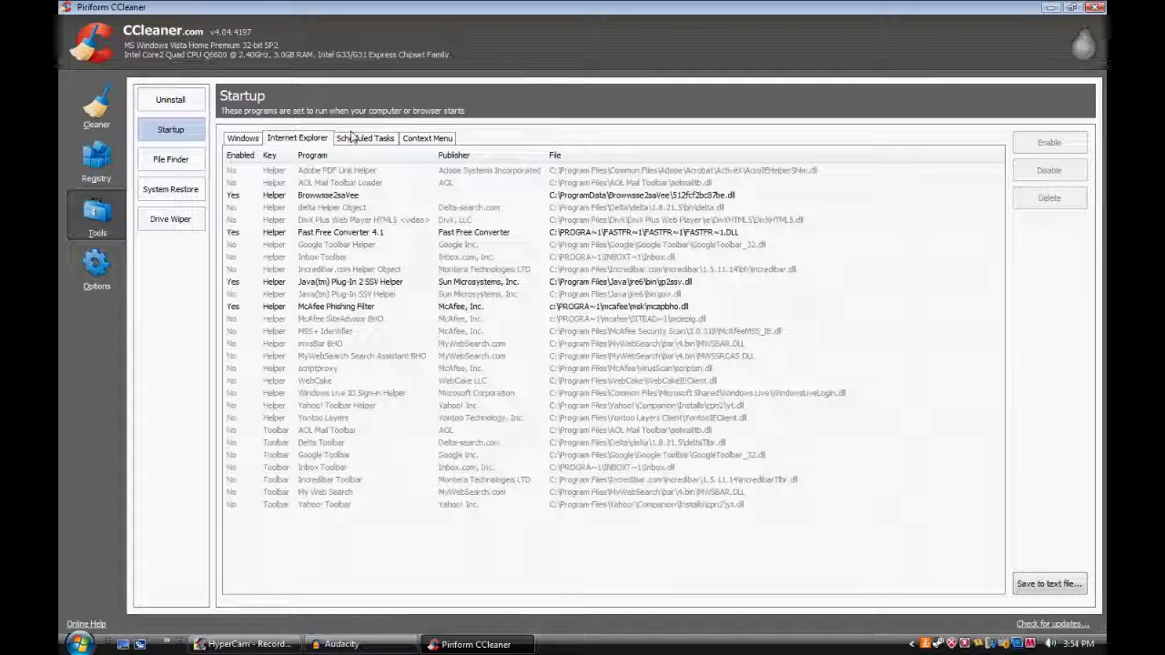
click(364, 139)
click(244, 141)
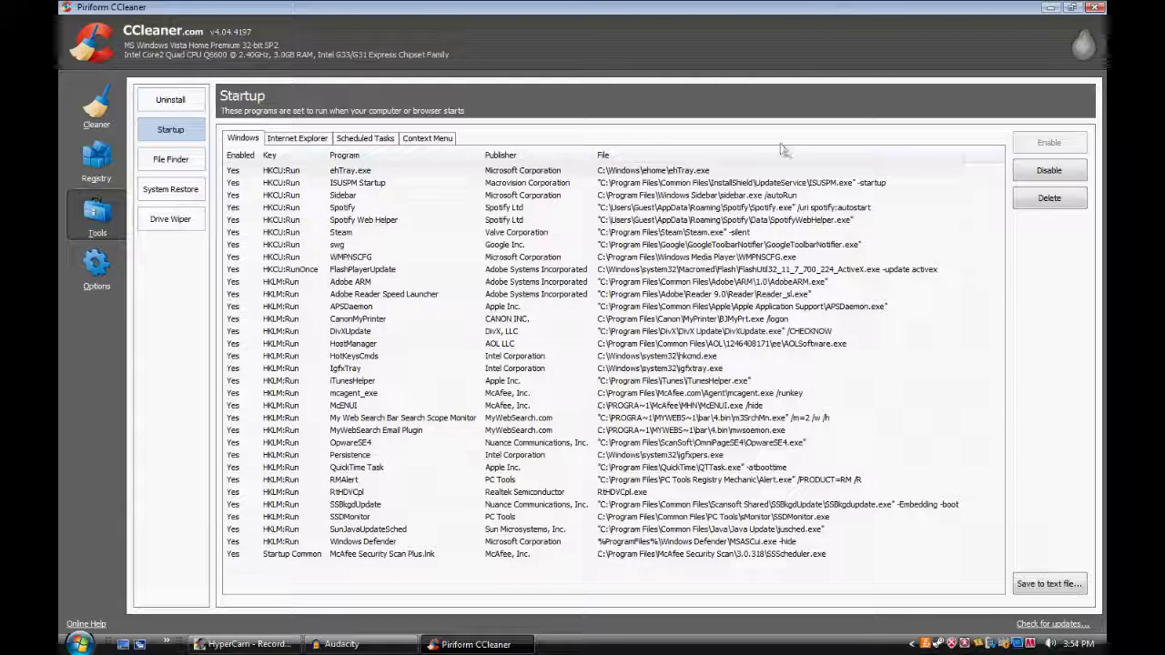
Examine the File Finder's match, ignore, include and exclude settings, and check the System Restore points.
click(173, 161)
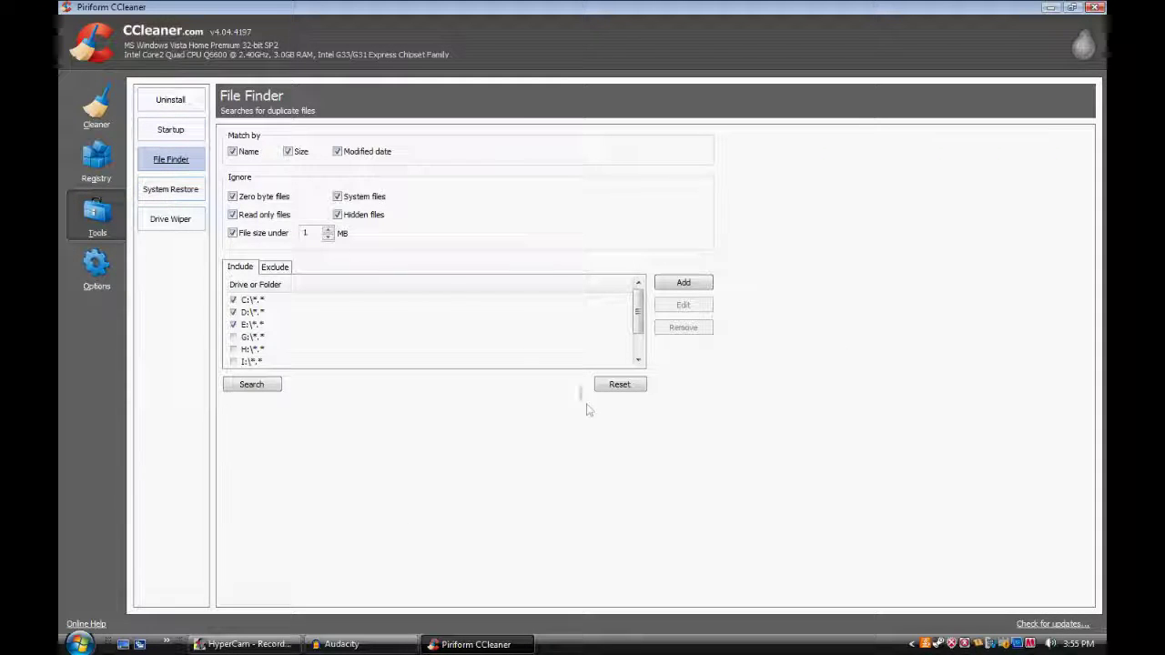
scroll(278, 315, down, 1)
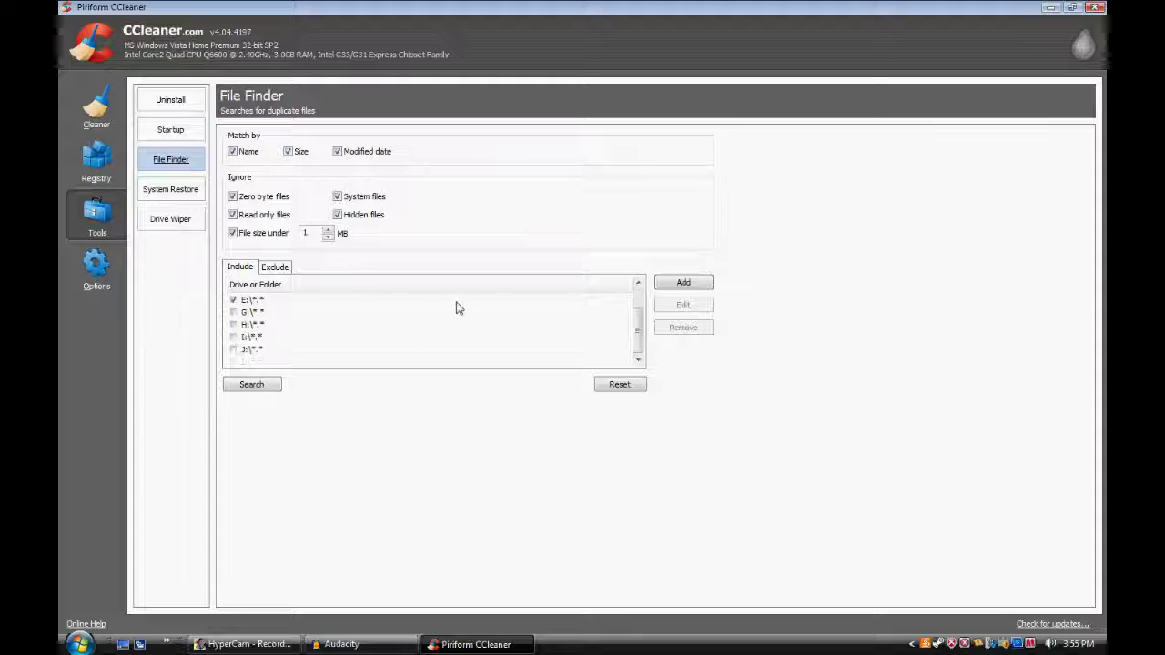
scroll(458, 308, up, 1)
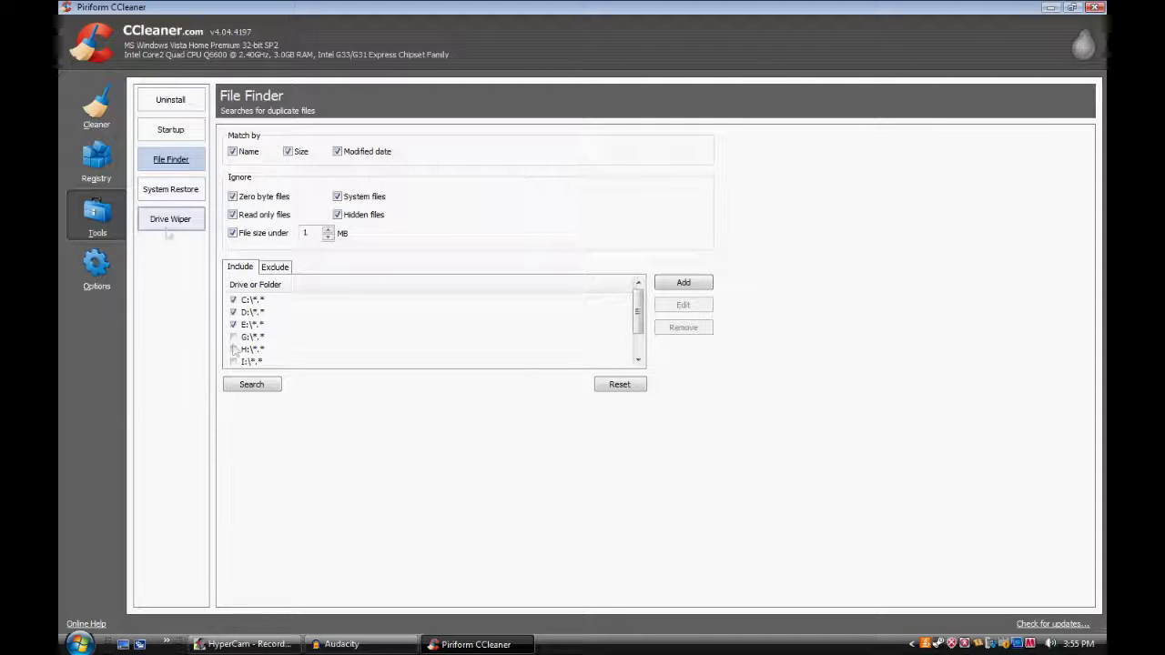
scroll(590, 326, down, 1)
scroll(590, 326, up, 1)
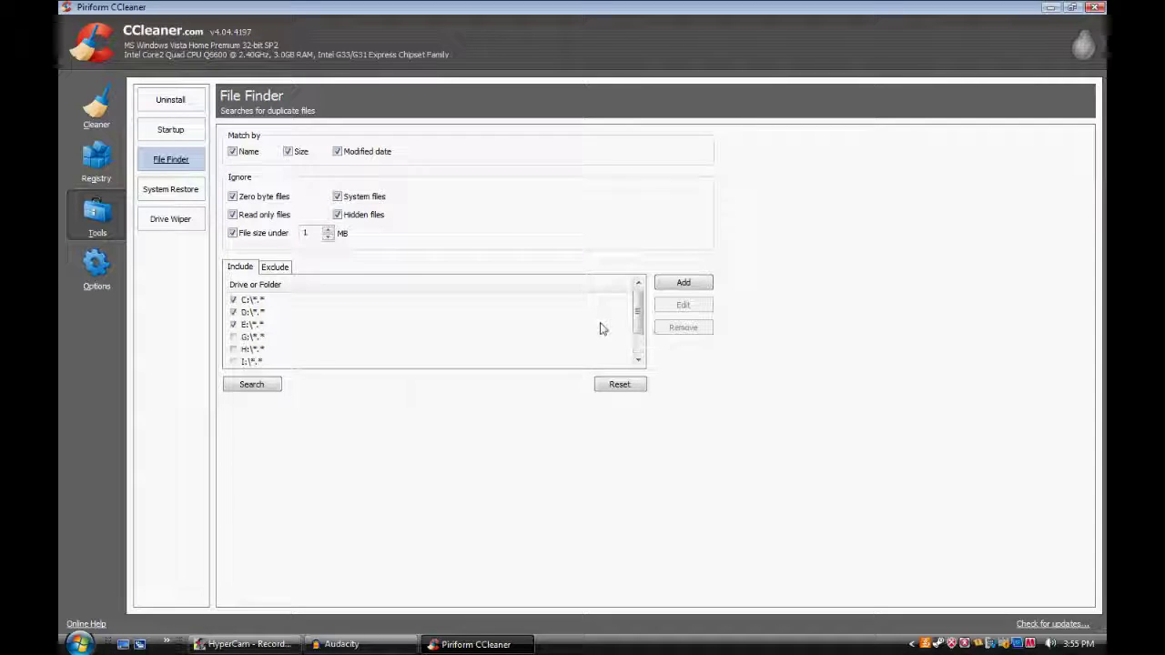
click(278, 270)
click(235, 269)
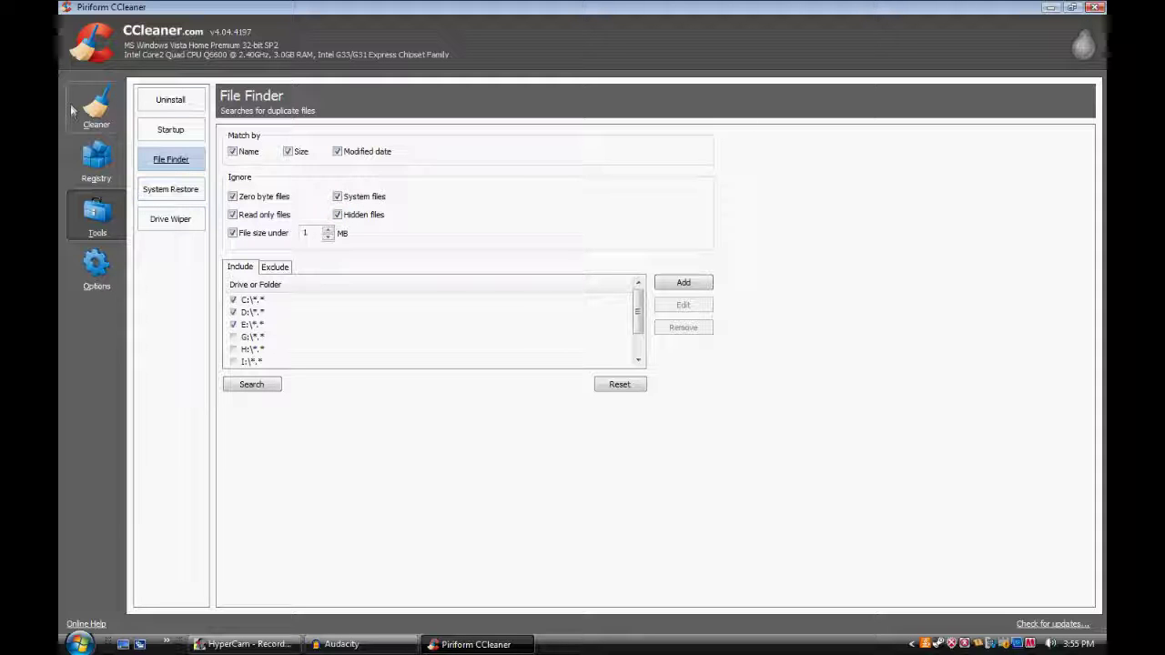
click(168, 190)
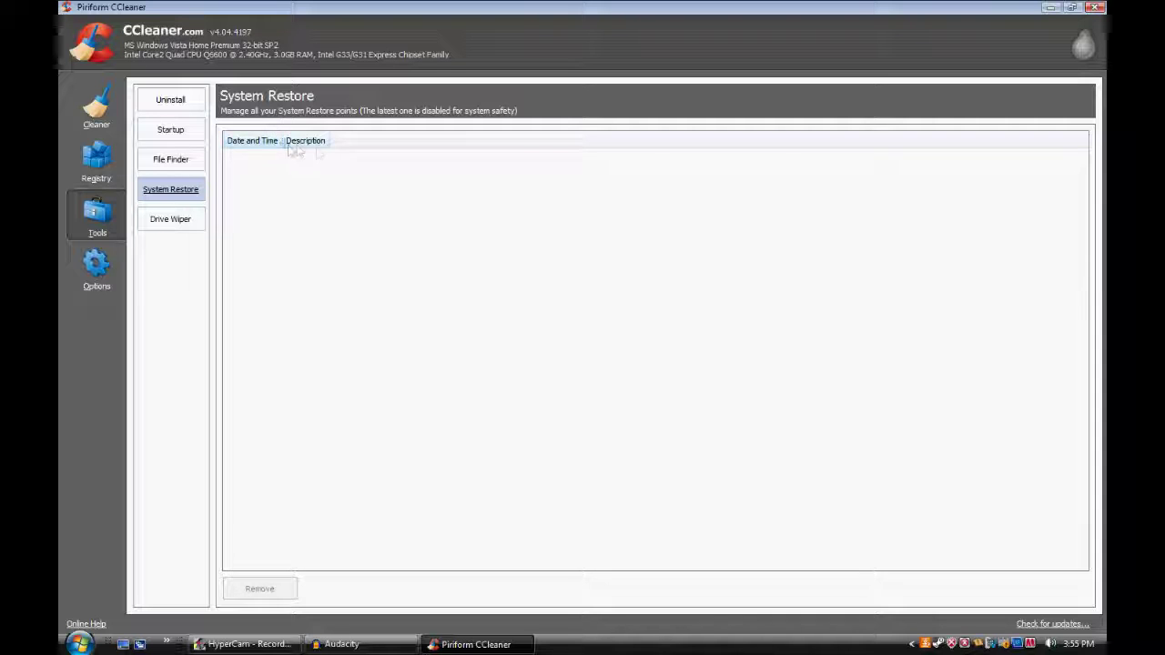
mouse_move(282, 142)
mouse_down()
mouse_move(317, 142)
mouse_move(291, 142)
mouse_up()
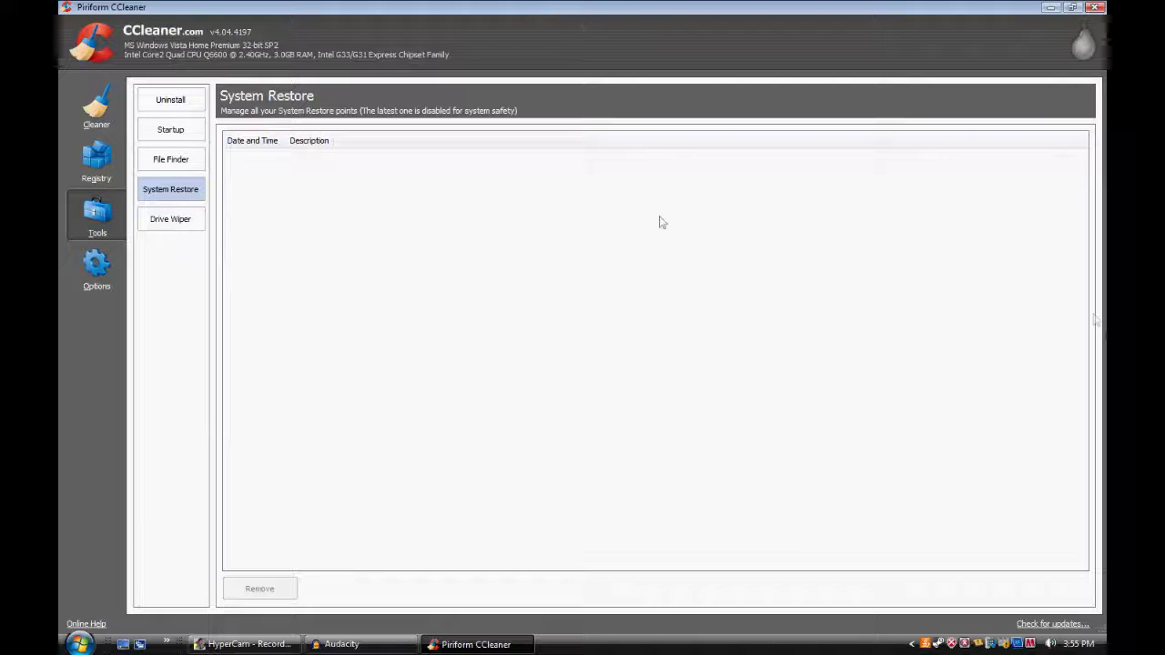
Review the Drive Wiper's wipe options and available drives, and set it to wipe Entire Drive (All data will be erased).
click(162, 223)
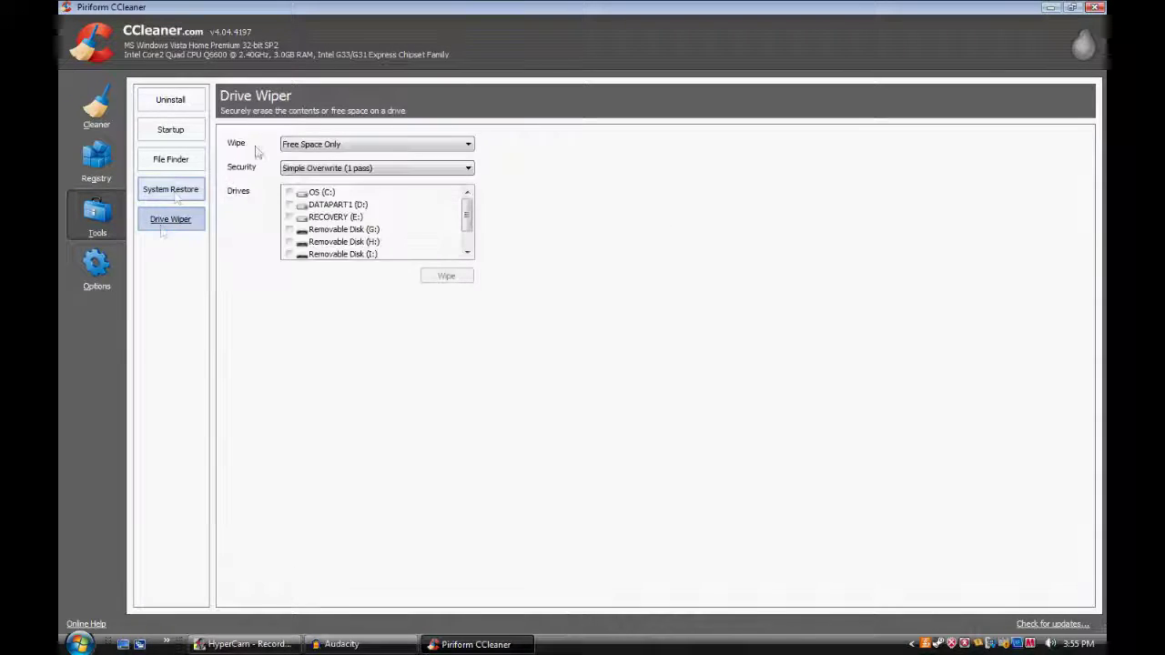
click(315, 146)
click(317, 152)
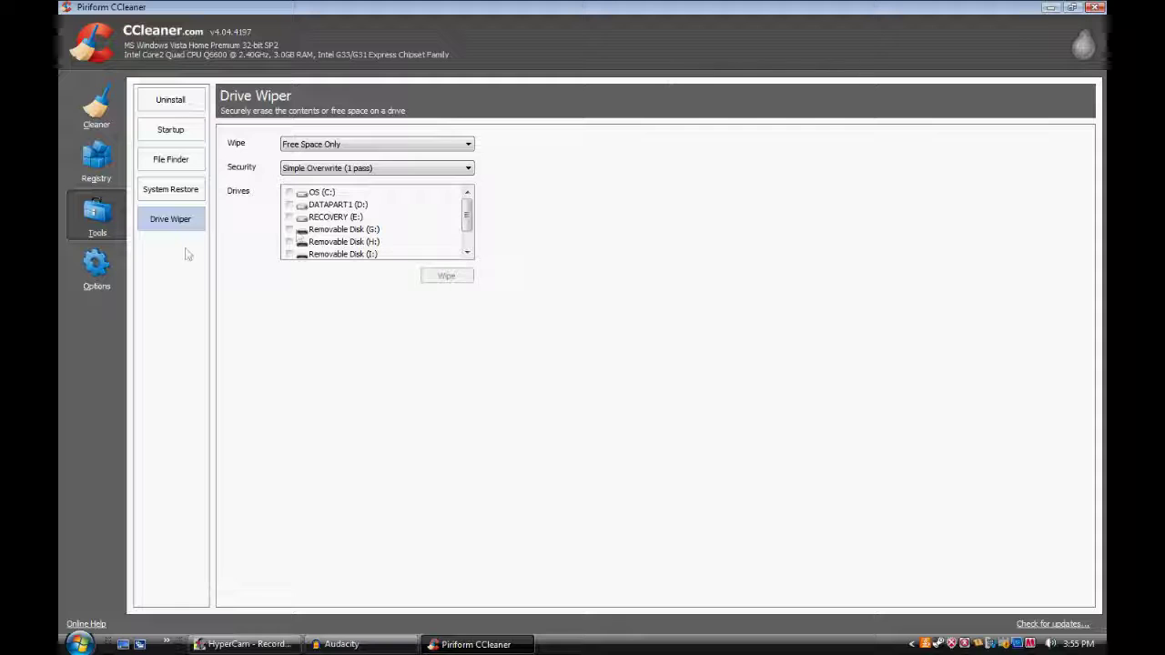
click(339, 146)
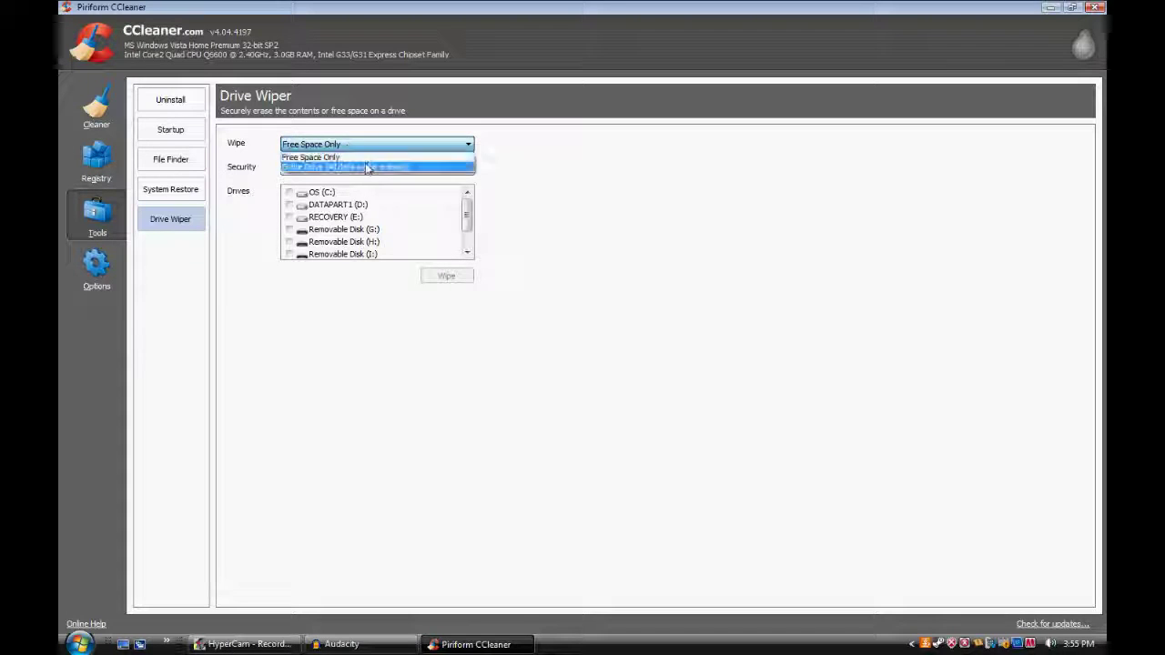
click(359, 156)
drag(469, 221, 437, 135)
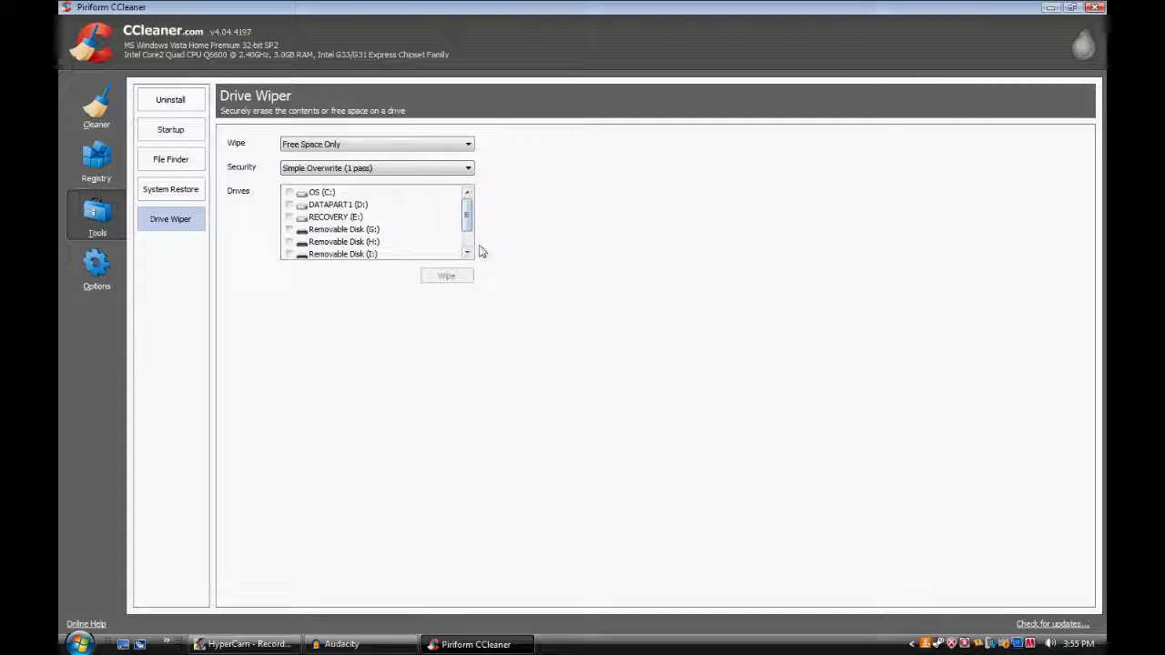
click(424, 143)
click(360, 167)
click(355, 146)
click(368, 159)
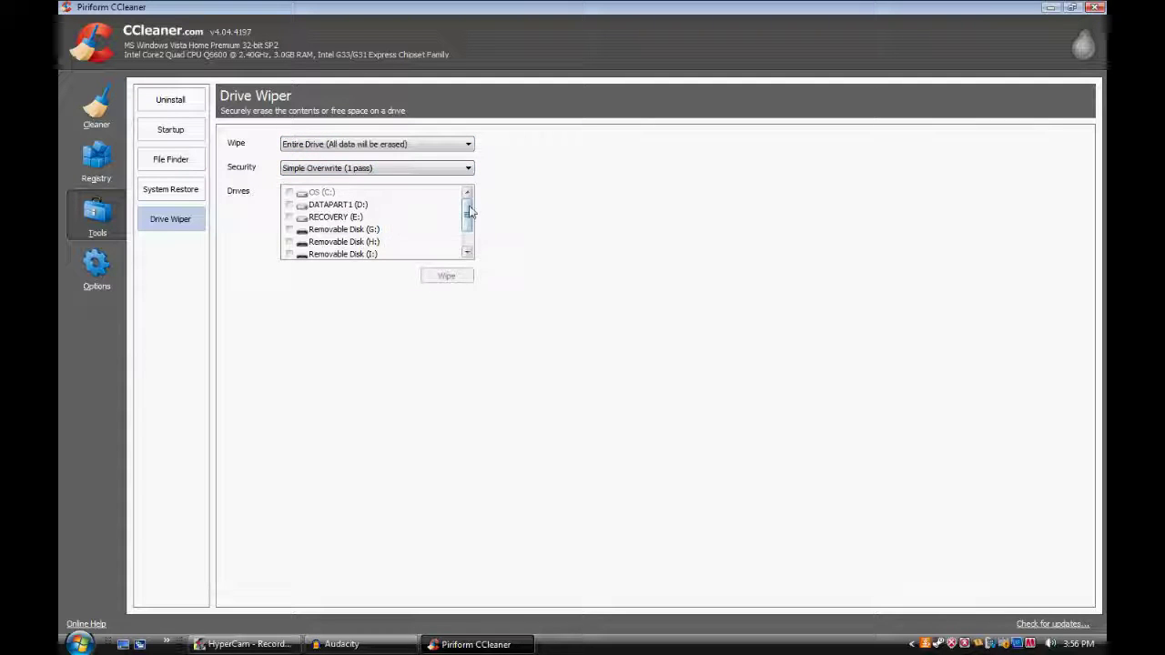
Set the Drive Wiper to wipe Free Space Only, with Simple Overwrite (1 pass) as the security level.
click(435, 168)
click(434, 178)
double_click(418, 144)
click(404, 146)
click(403, 157)
click(379, 171)
click(380, 171)
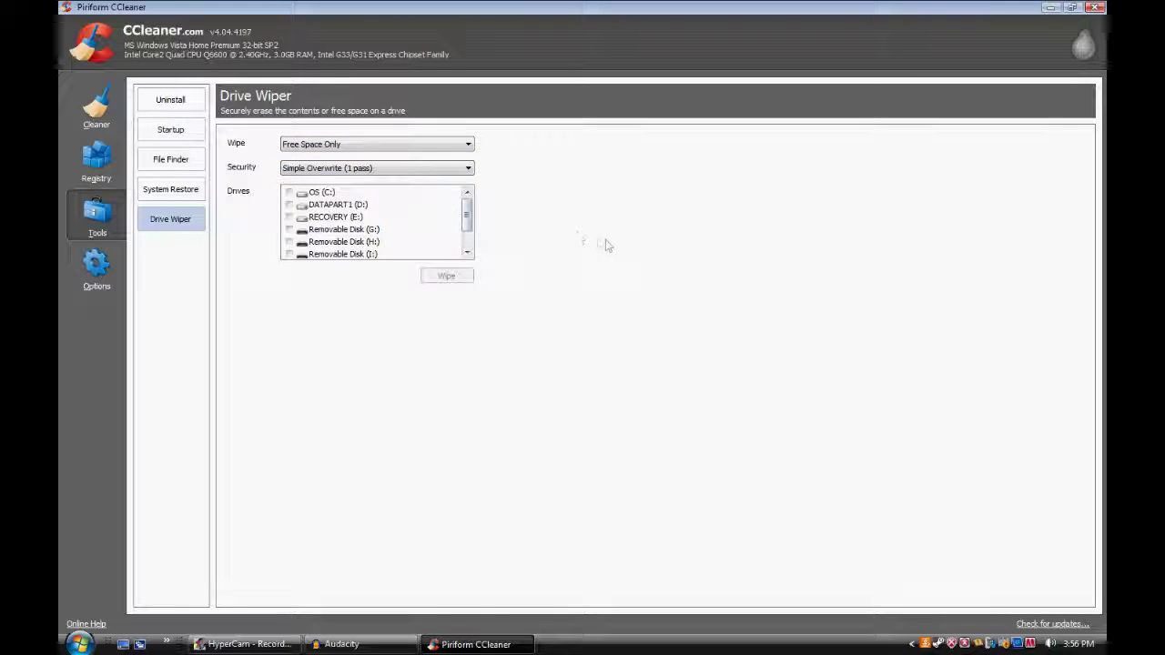
Review the Drive Wiper's security overwrite levels and wipe choices, keeping Free Space Only and Simple Overwrite (1 pass) selected.
drag(479, 223, 443, 122)
click(381, 169)
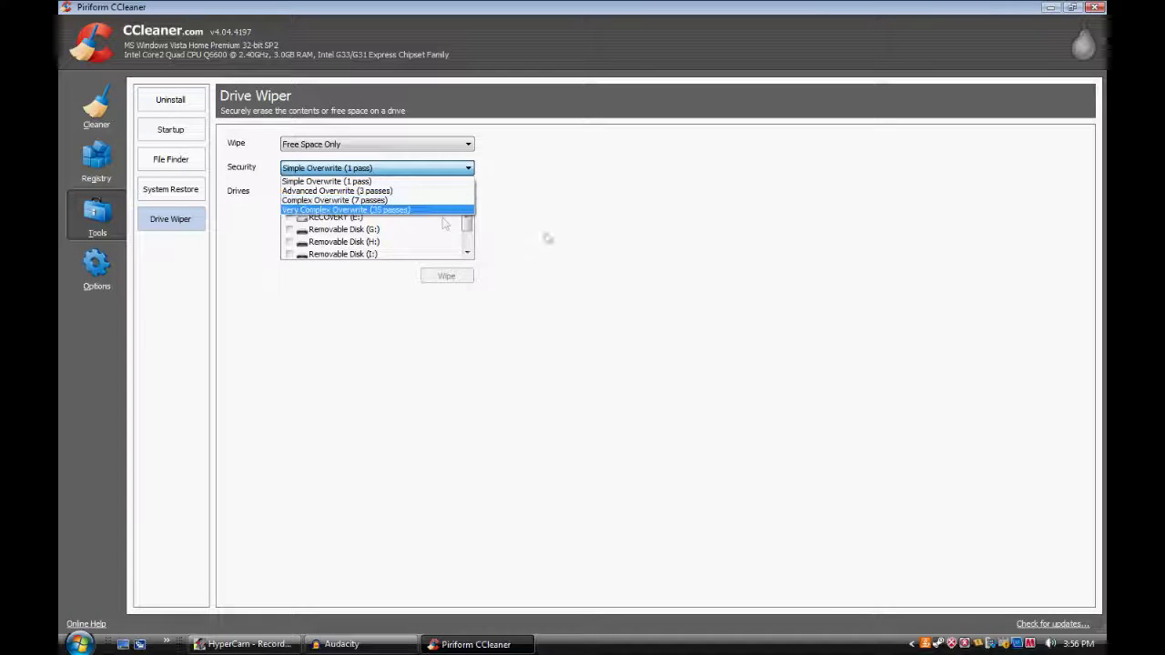
click(795, 503)
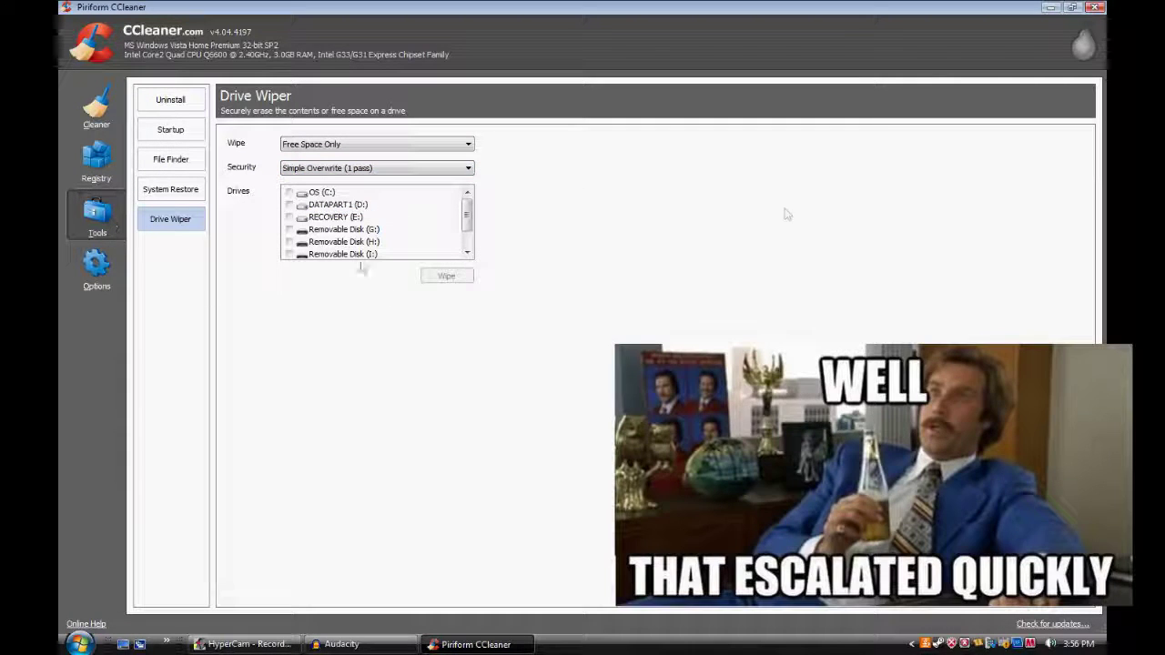
click(381, 150)
click(382, 150)
click(382, 149)
click(352, 156)
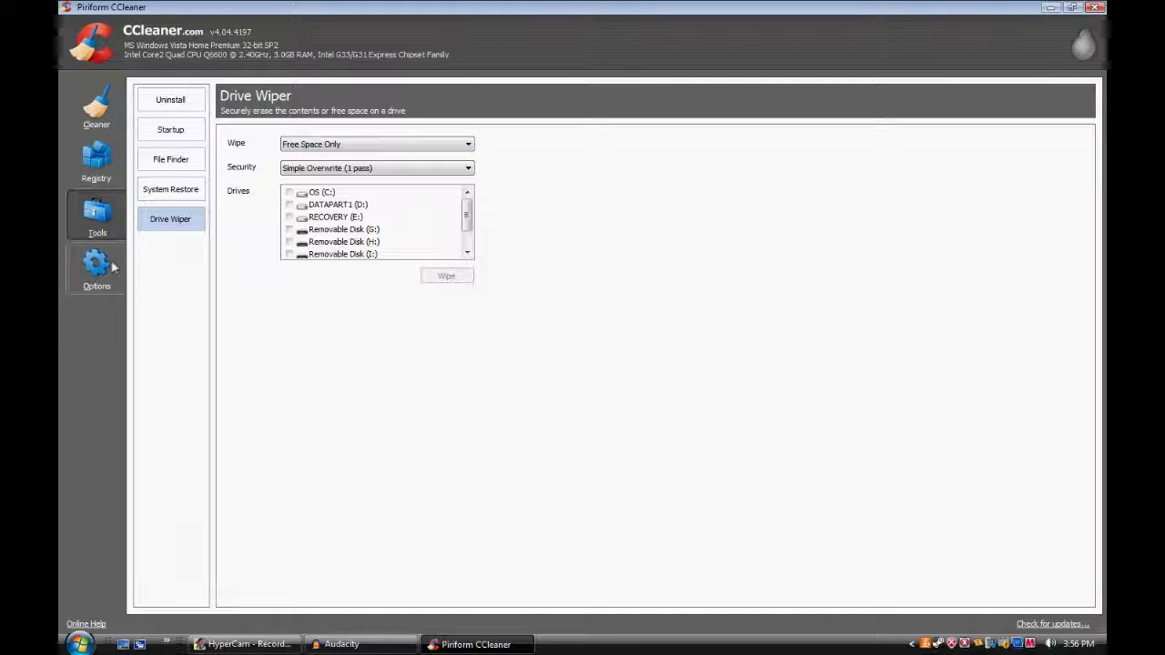
click(351, 146)
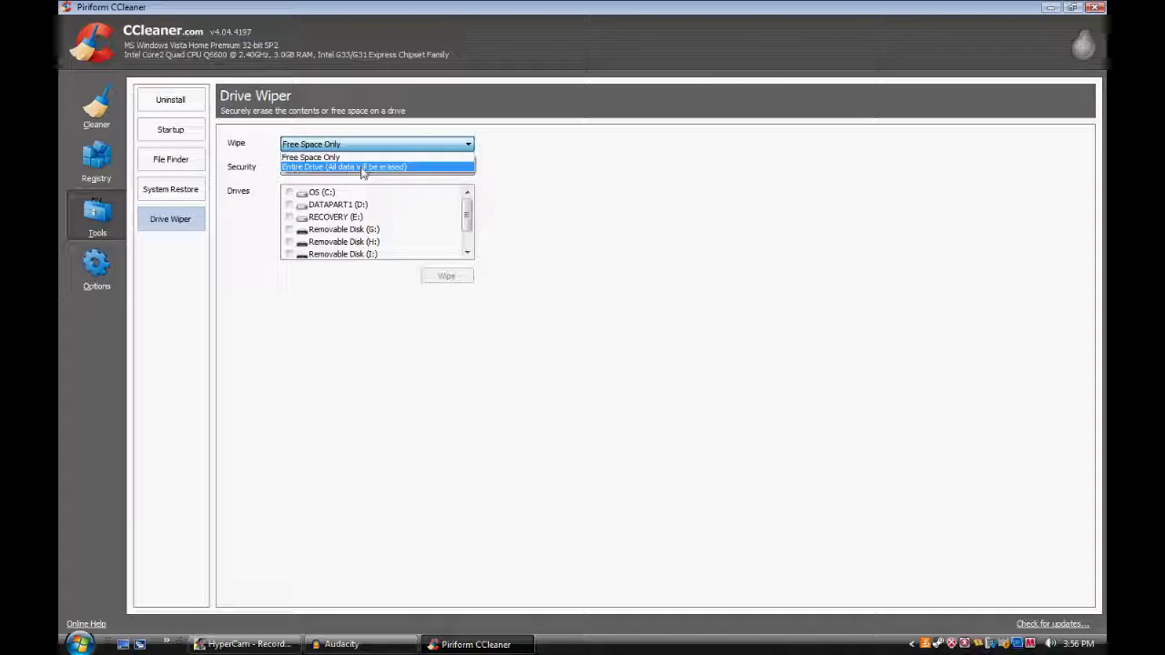
click(371, 157)
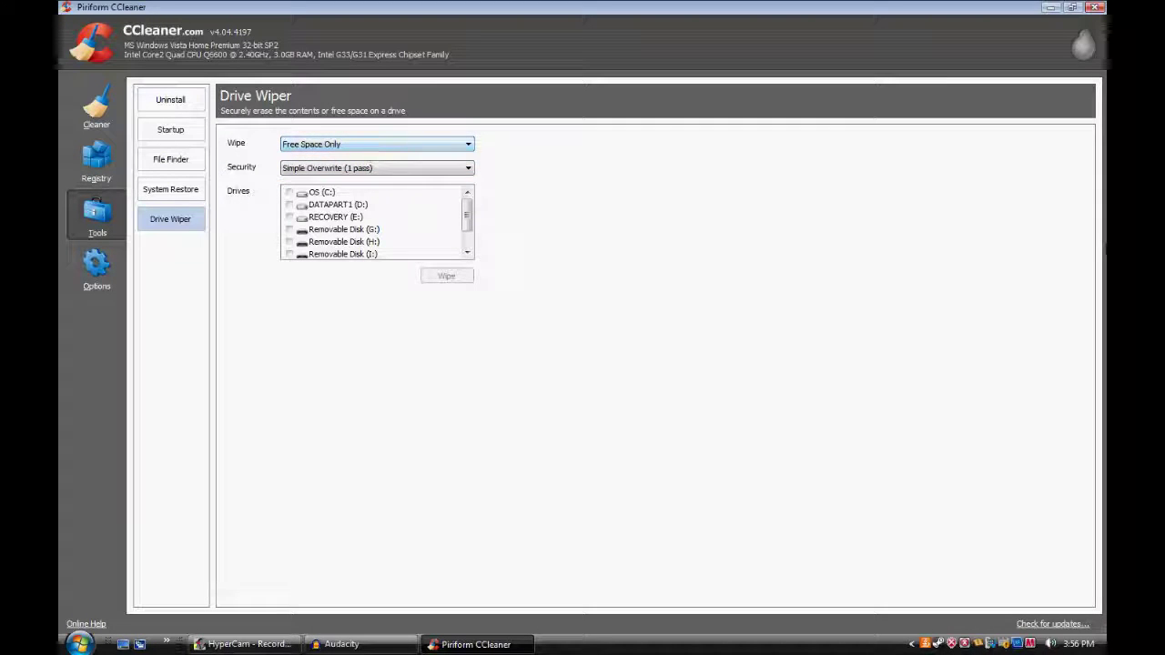
Review the program's options for Settings, Cookies, Include, Exclude and Advanced.
click(96, 269)
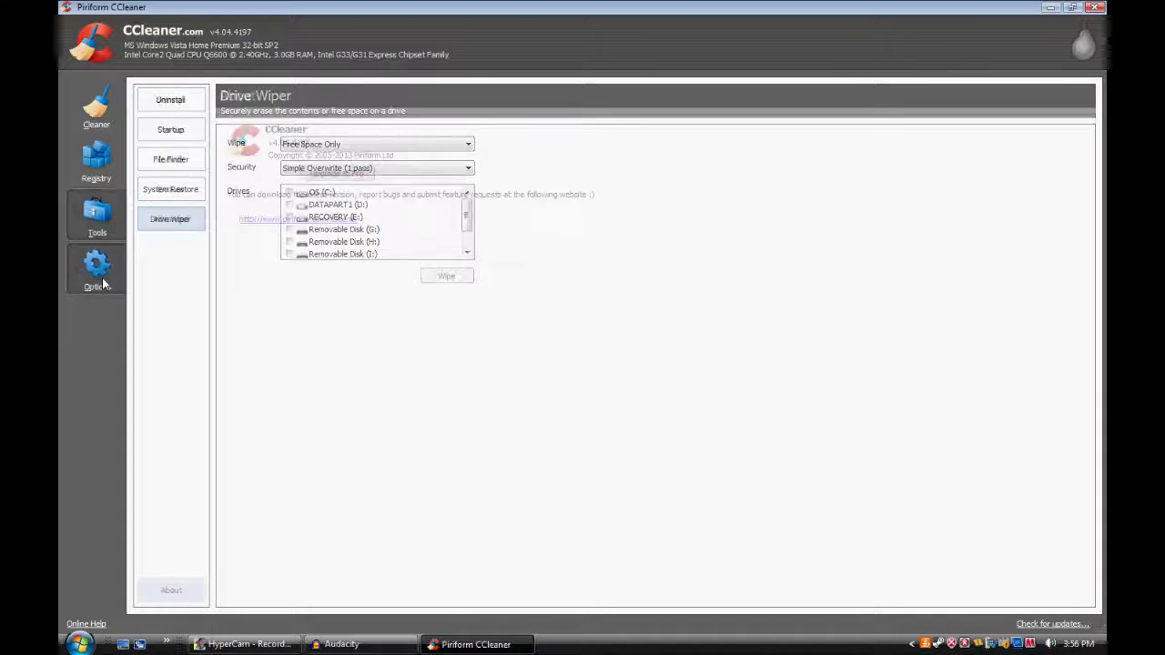
click(173, 110)
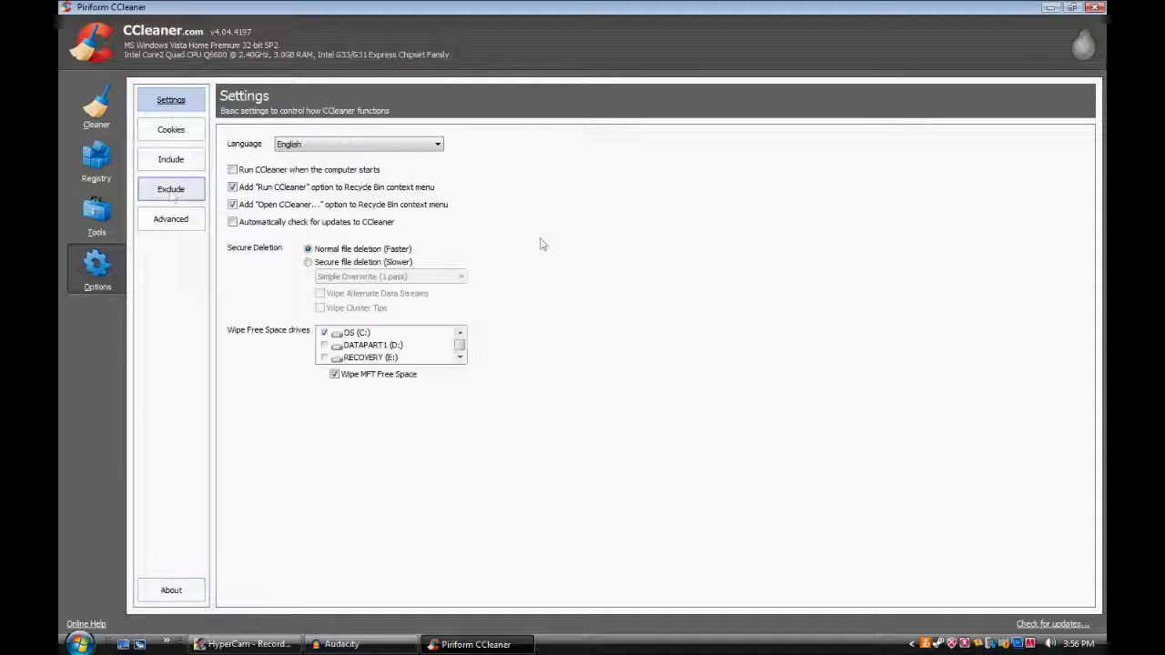
click(172, 130)
click(182, 162)
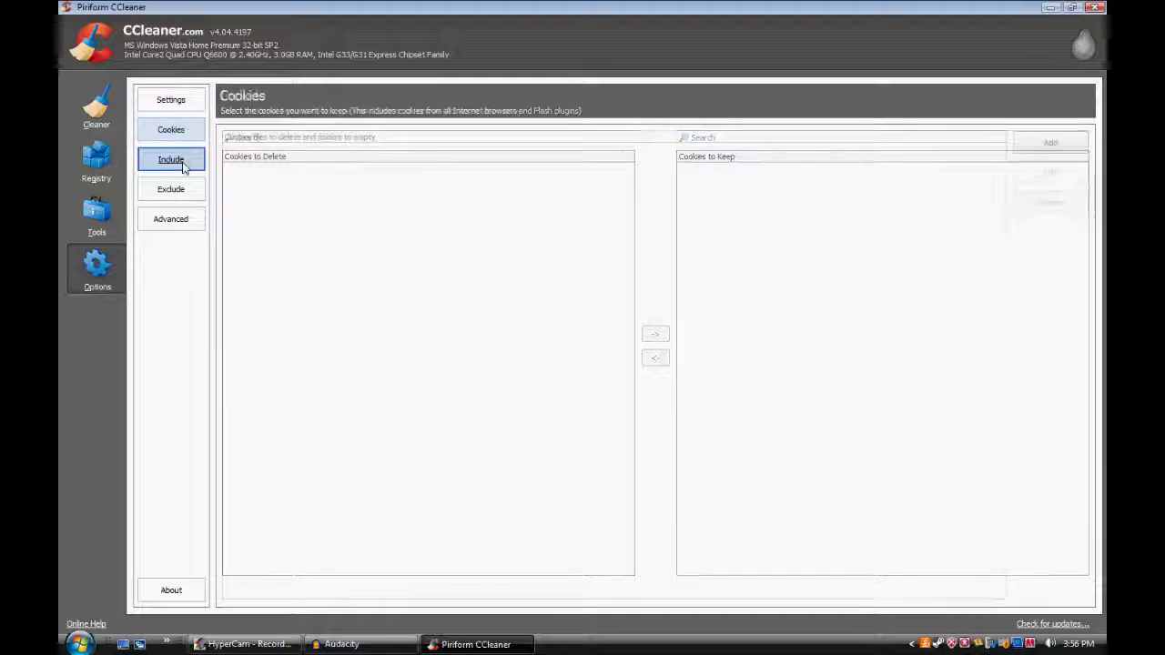
click(179, 190)
click(173, 221)
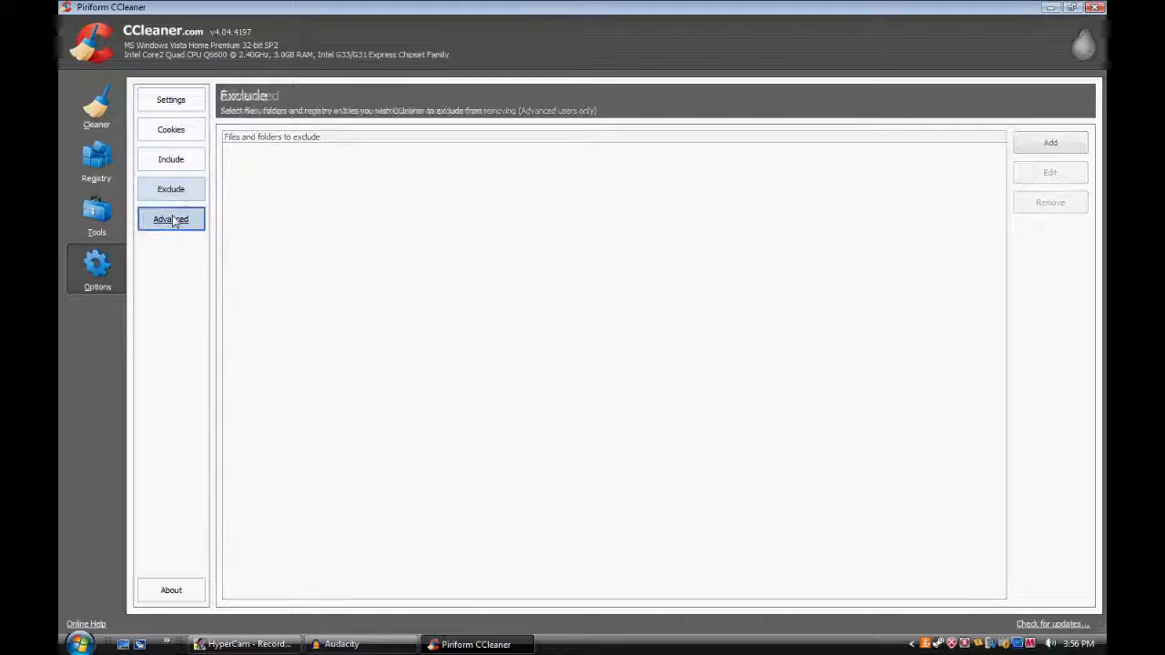
click(171, 101)
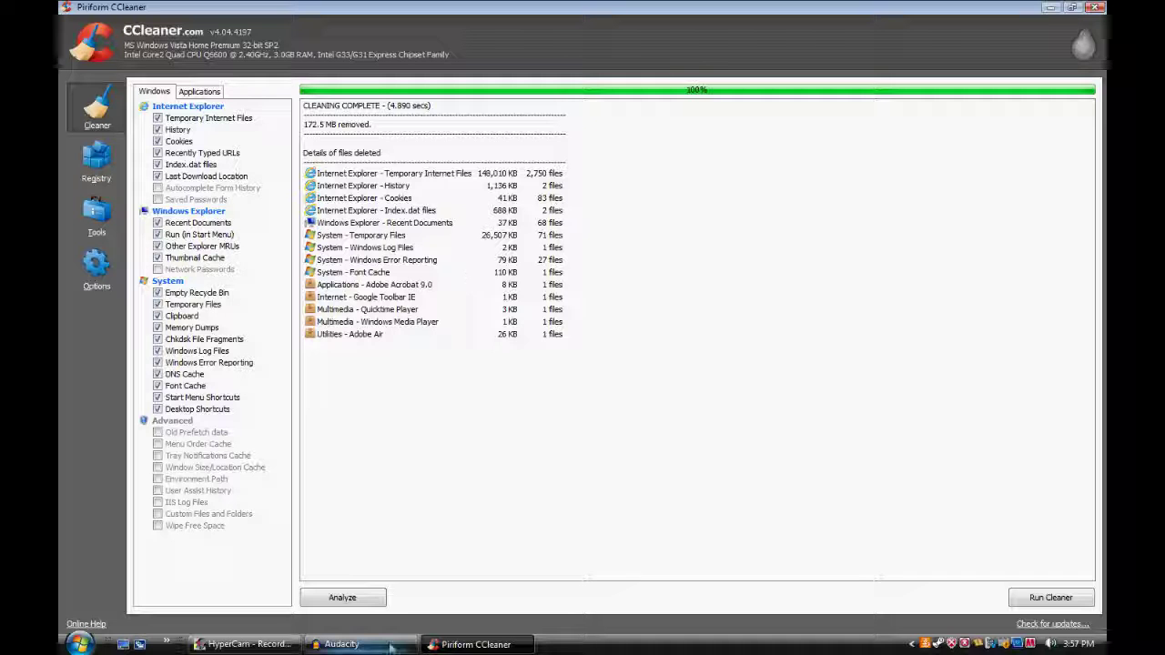
click(341, 645)
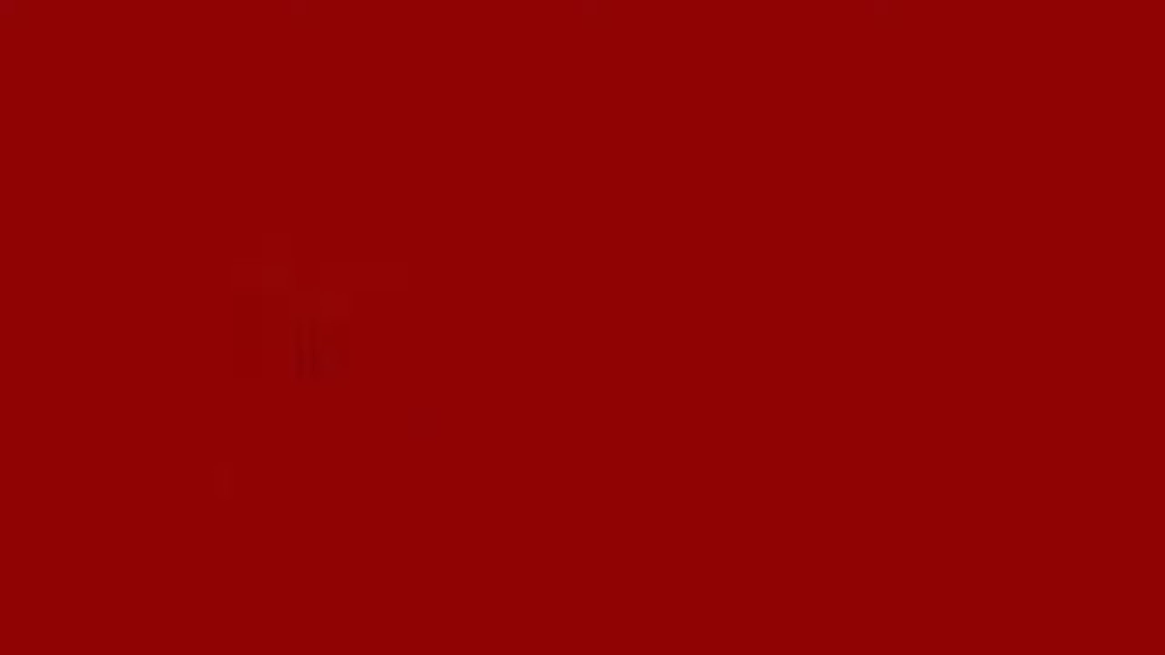